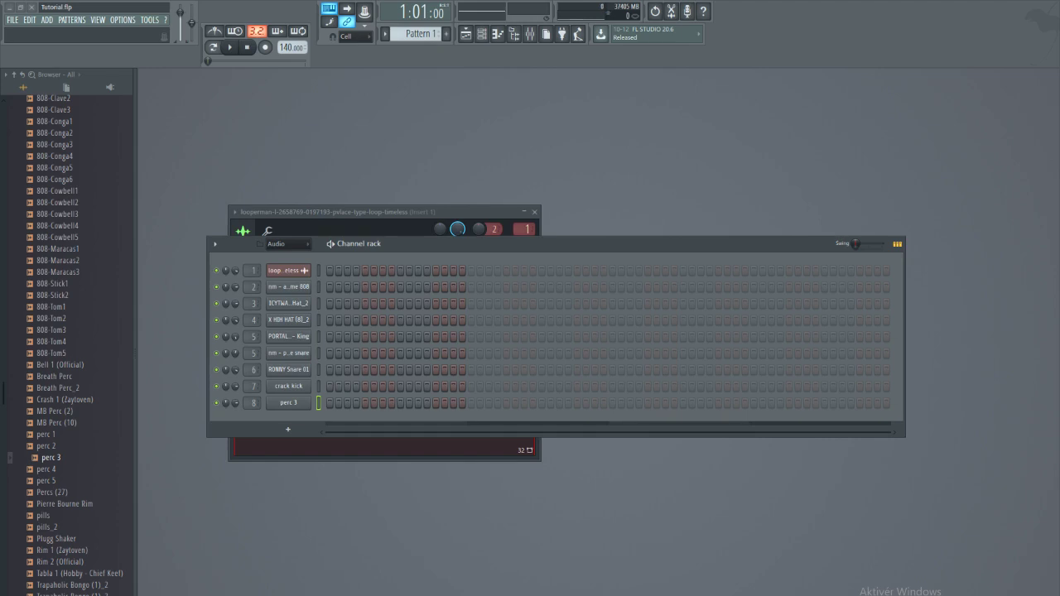
Step: Open the playlist and listen to the timeless loop clip on the first track
key(F5)
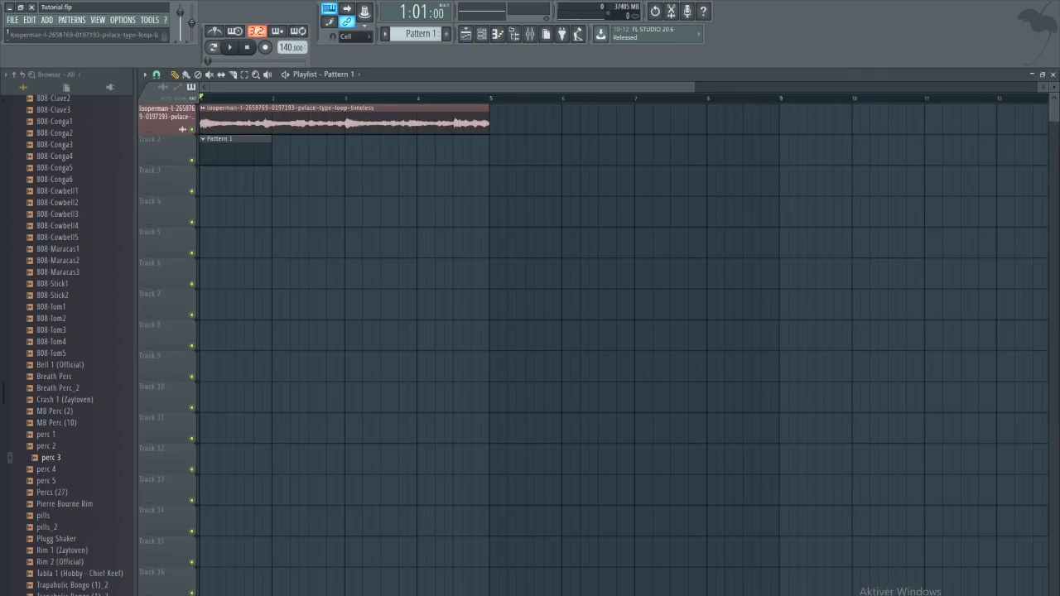
scroll(623, 348, up, 4)
scroll(623, 347, up, 3)
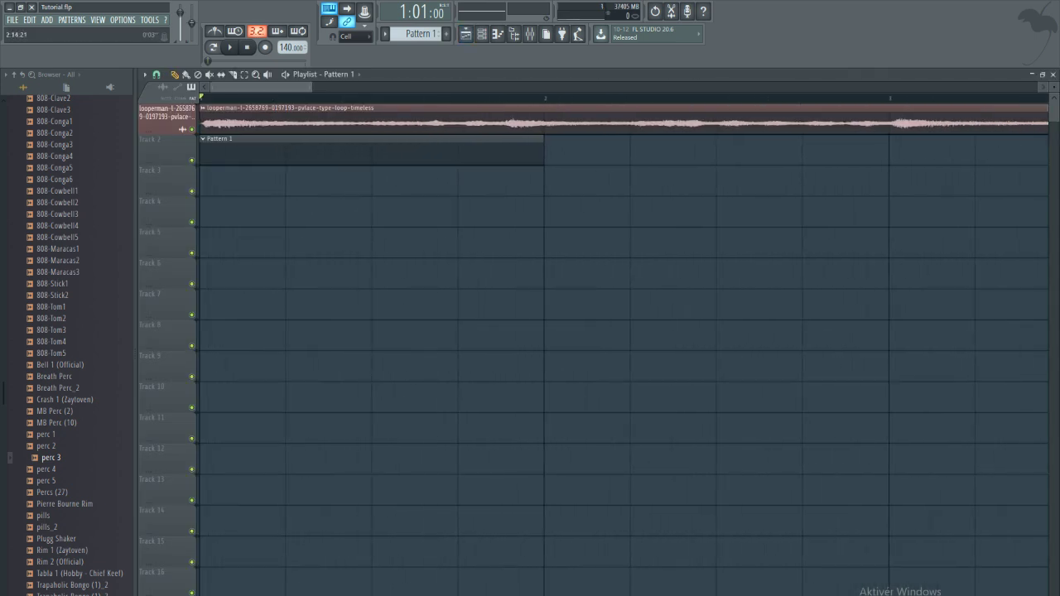
scroll(66, 348, down, 1)
scroll(623, 348, down, 3)
scroll(623, 348, down, 3)
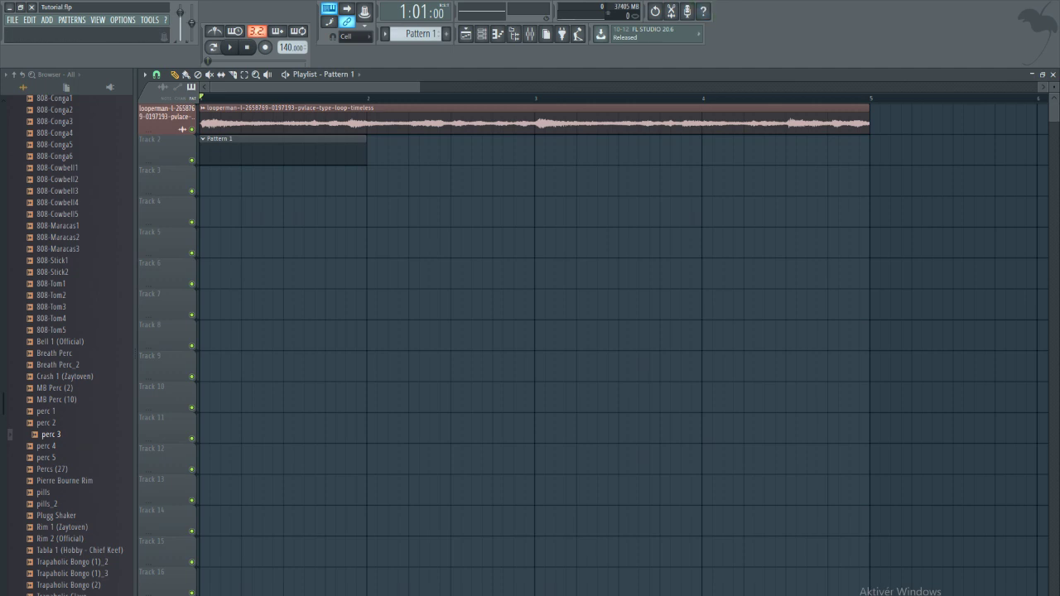
key(space)
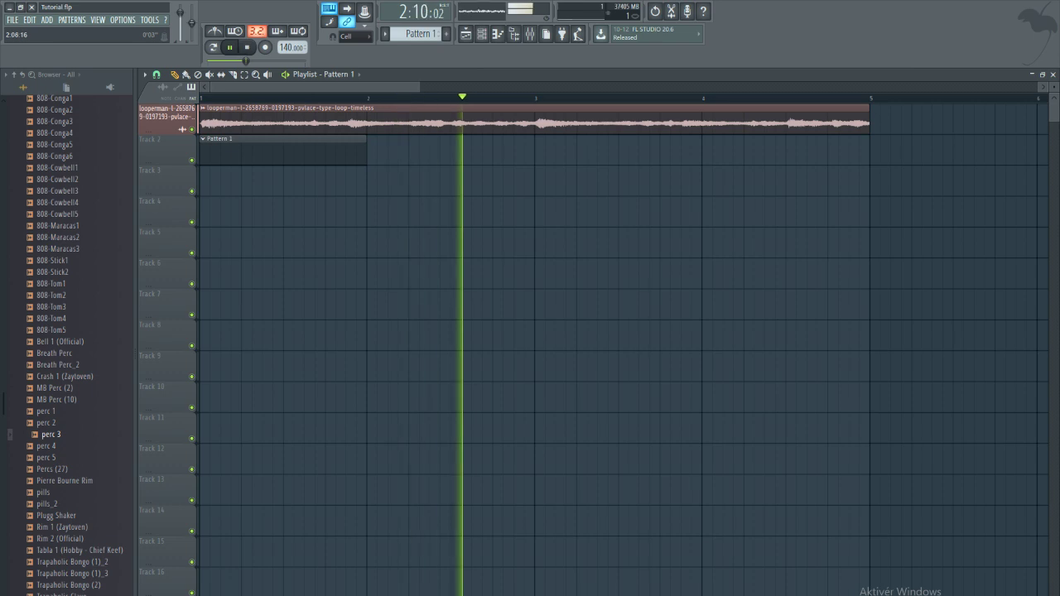
key(F5)
key(F6)
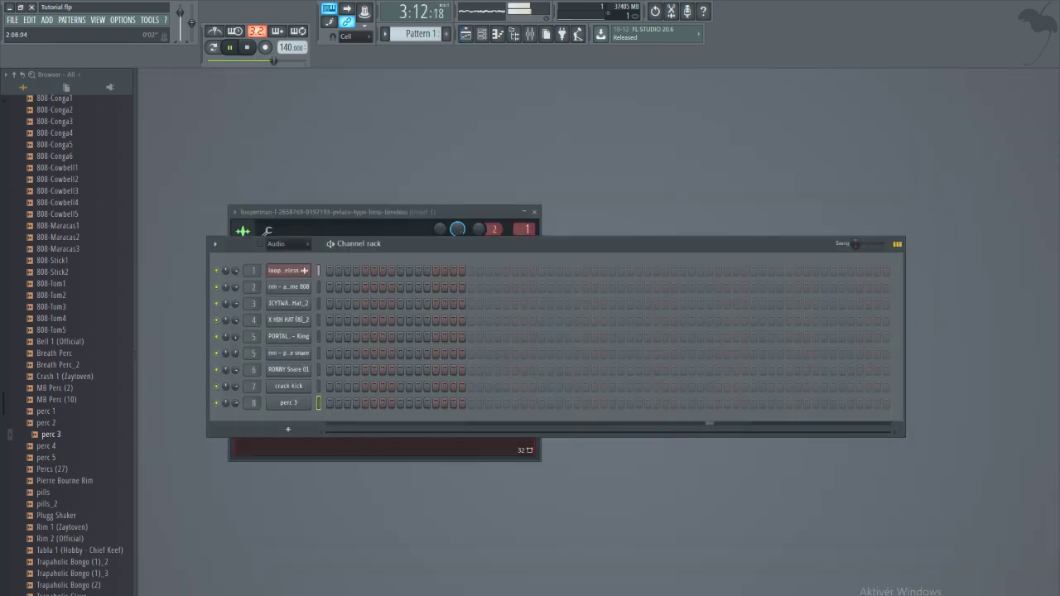
key(space)
Step: Draw two back-to-back D#7 notes in bar 1 of the all girls are the same 808 channel's piano roll
right_click(308, 283)
click(340, 288)
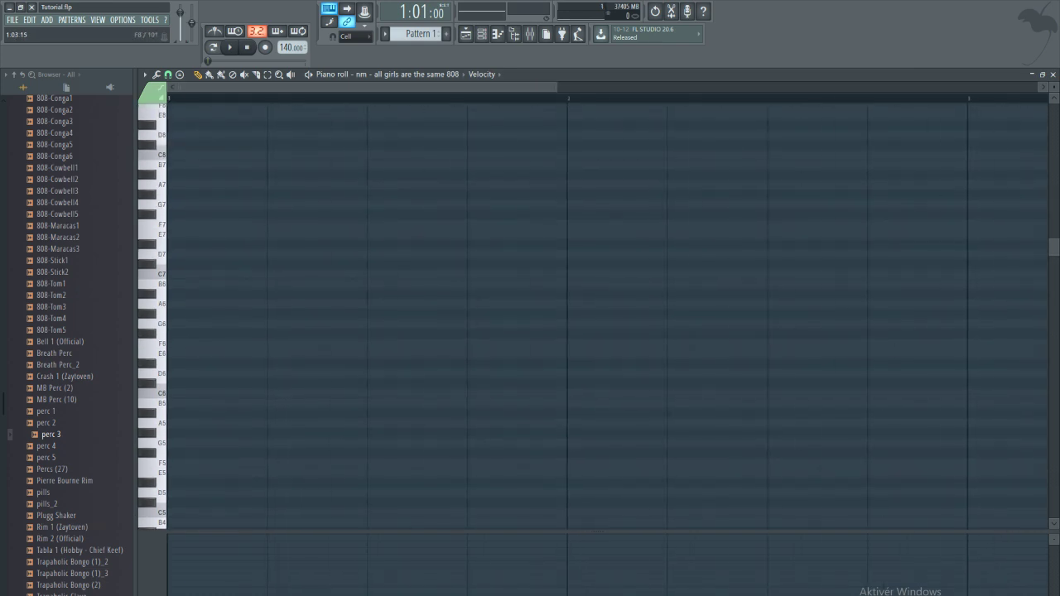
scroll(245, 175, up, 4)
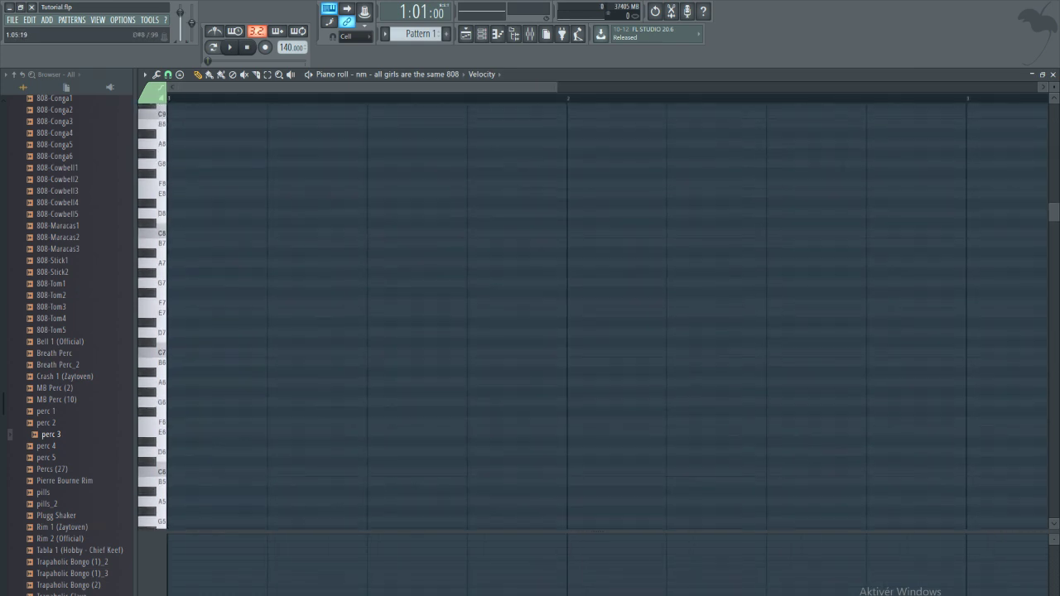
drag(245, 204, 279, 323)
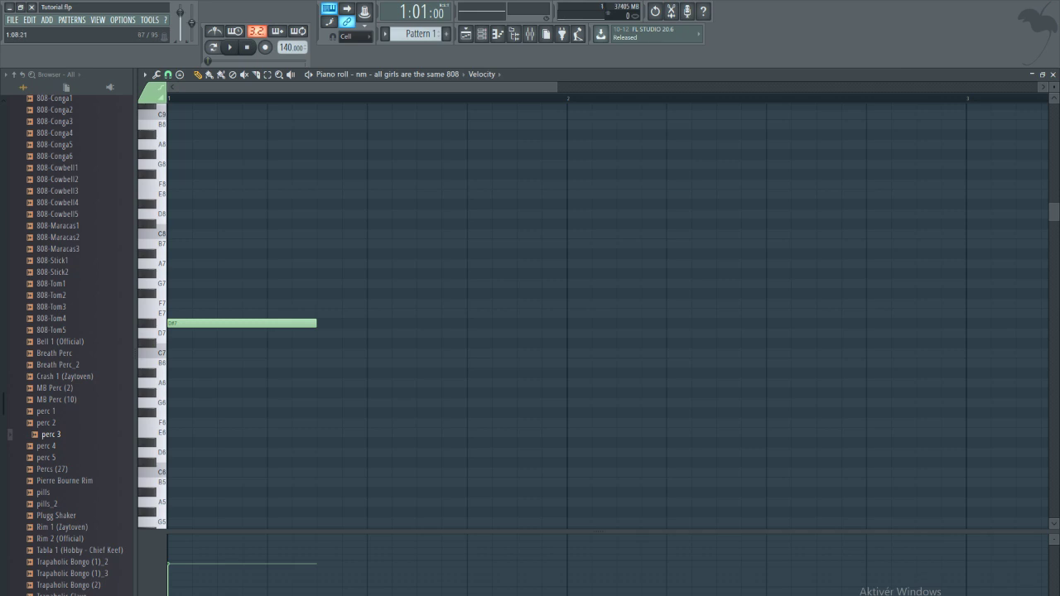
scroll(373, 87, down, 2)
key(space)
drag(246, 313, 246, 323)
key(space)
Step: Add two F#7 notes in bar 2 and three G#7 notes starting at bar 3 of the 808 line
click(416, 274)
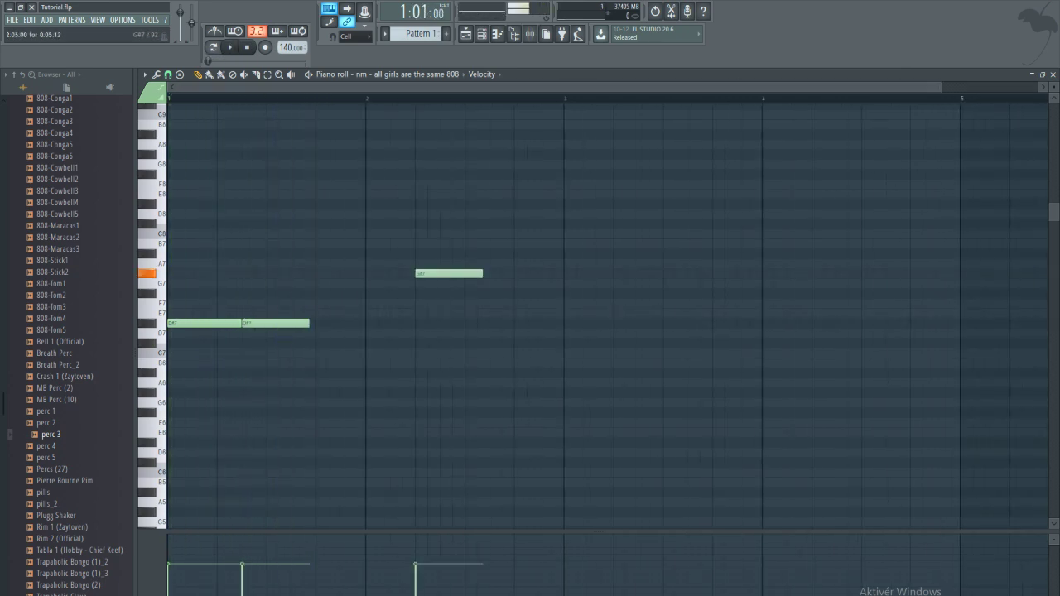
key(space)
mouse_move(416, 274)
mouse_down()
mouse_move(416, 303)
mouse_move(417, 293)
mouse_up()
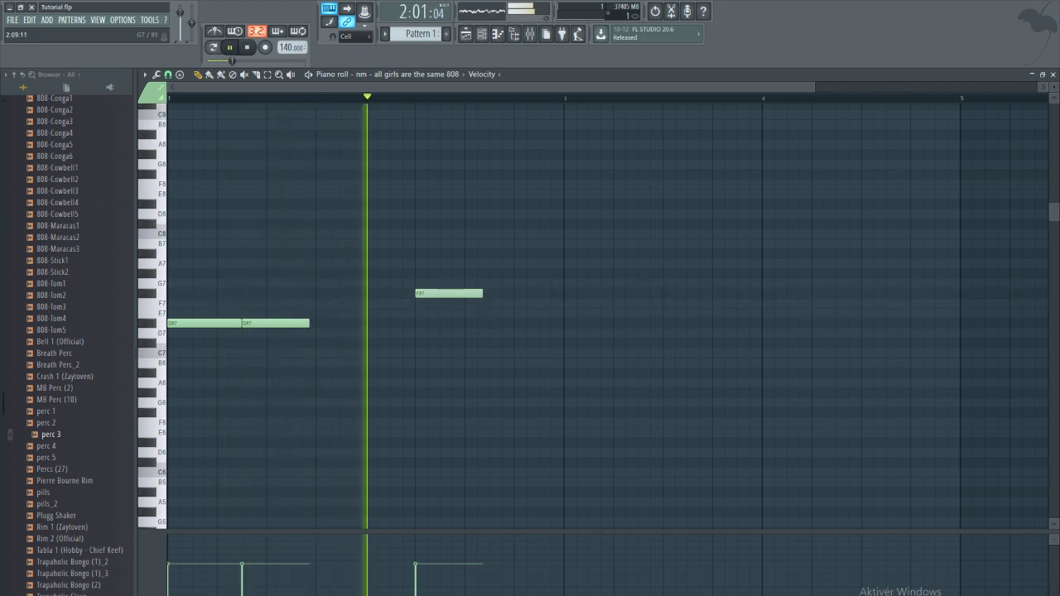
click(491, 293)
click(566, 273)
drag(653, 273, 640, 273)
click(715, 273)
Step: Place an E7 note in bar 4 of the 808 line, followed by a D#7 note
key(space)
click(826, 323)
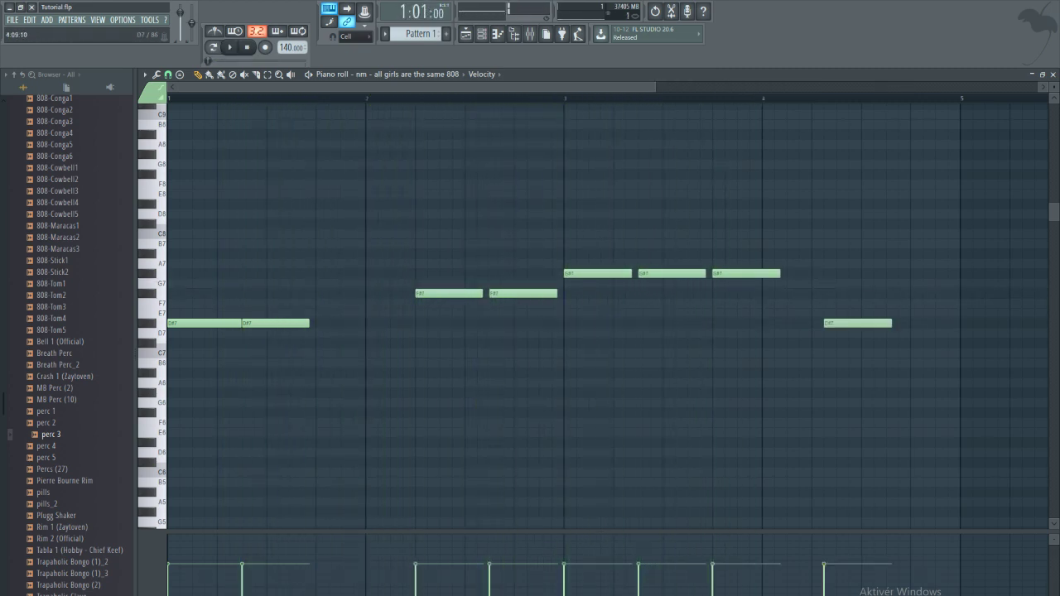
drag(864, 333, 815, 313)
right_click(839, 323)
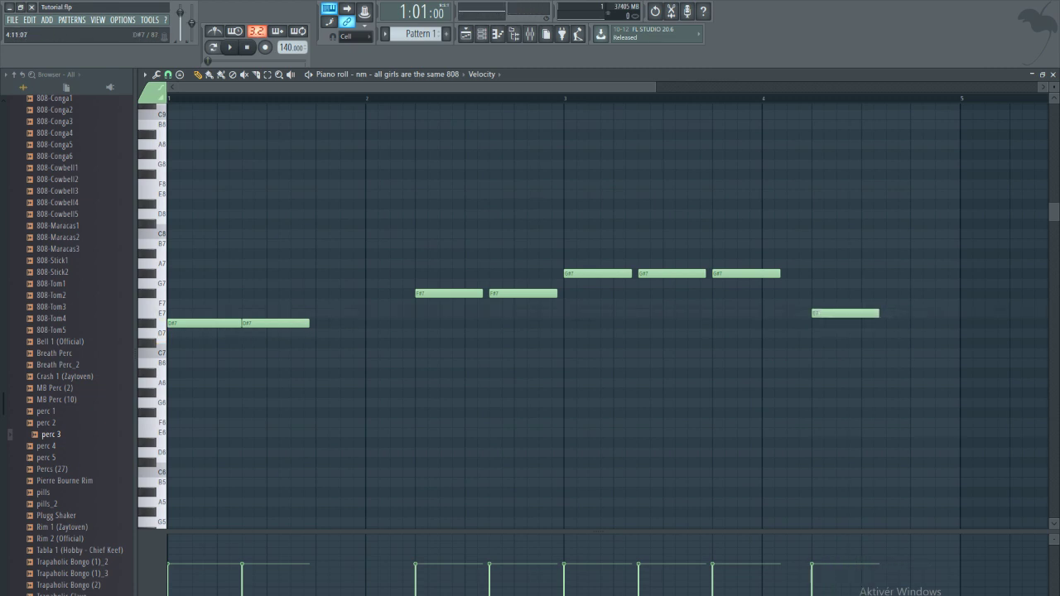
click(889, 323)
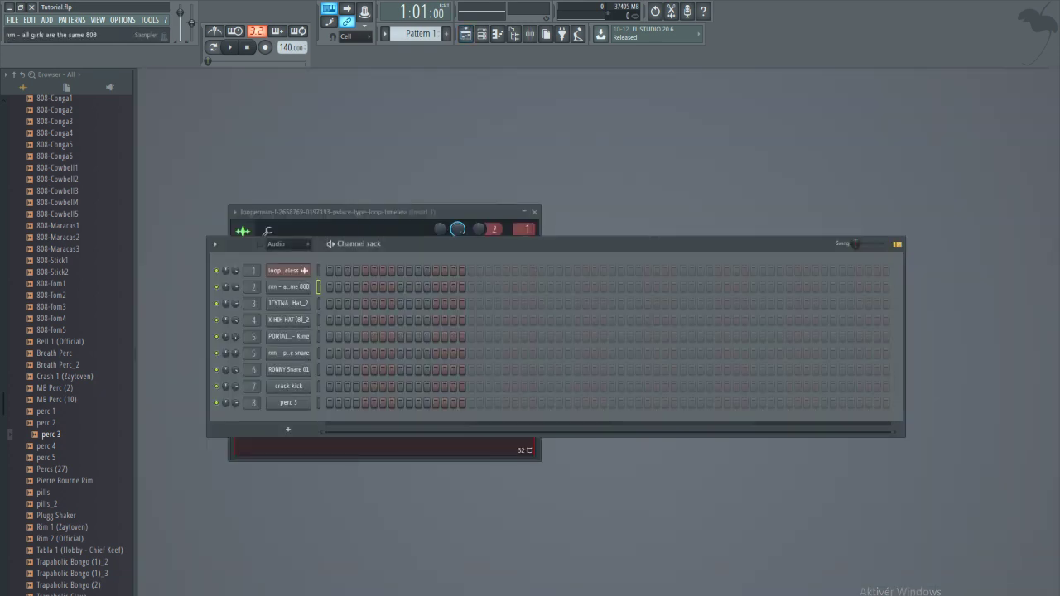
Step: Make the timeless loop's audio clip in the playlist unique
click(302, 270)
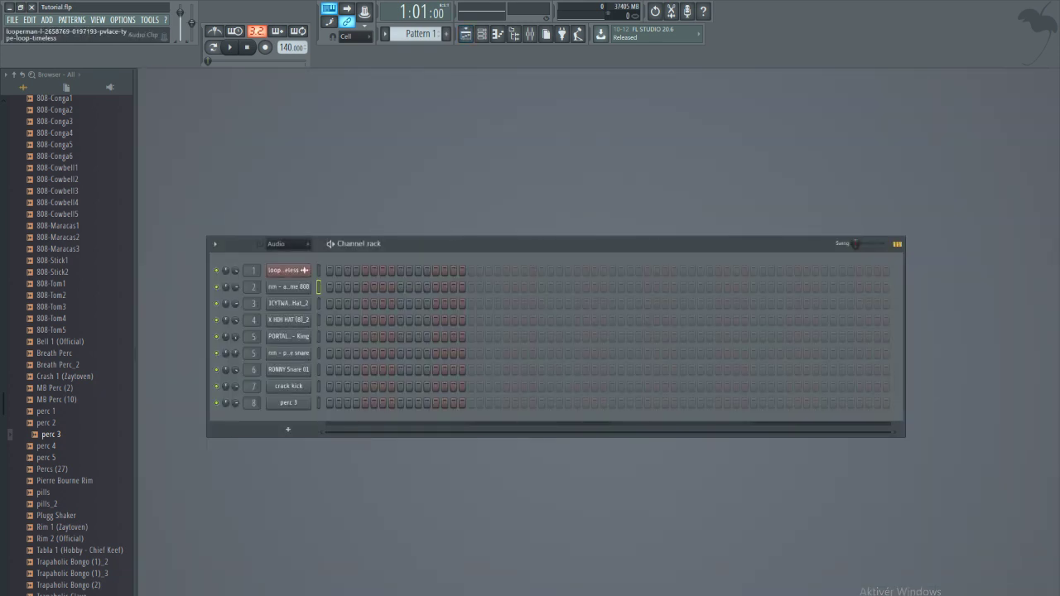
click(302, 270)
key(F6)
key(F5)
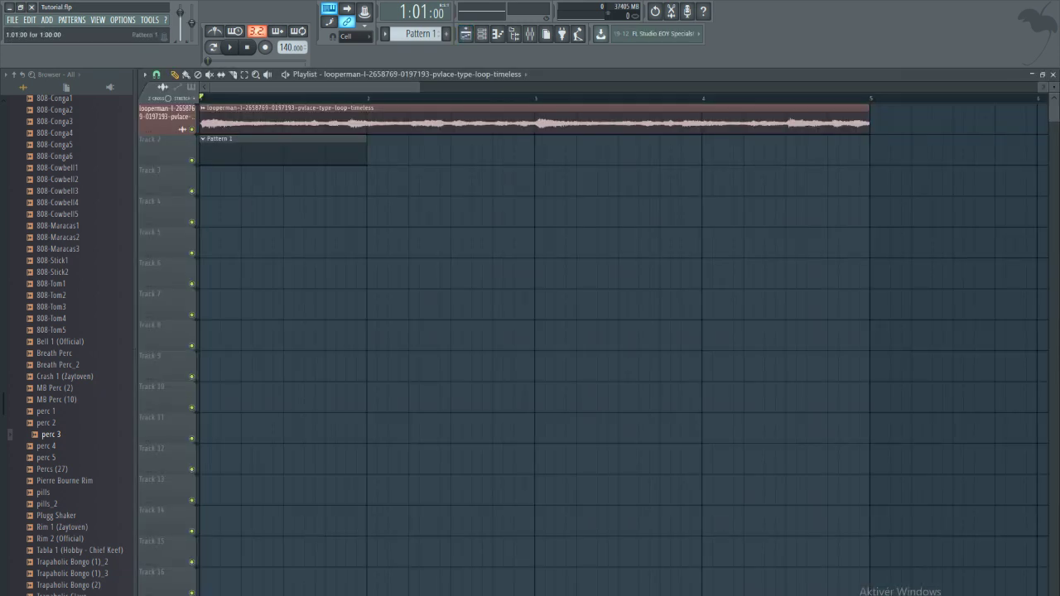
click(203, 108)
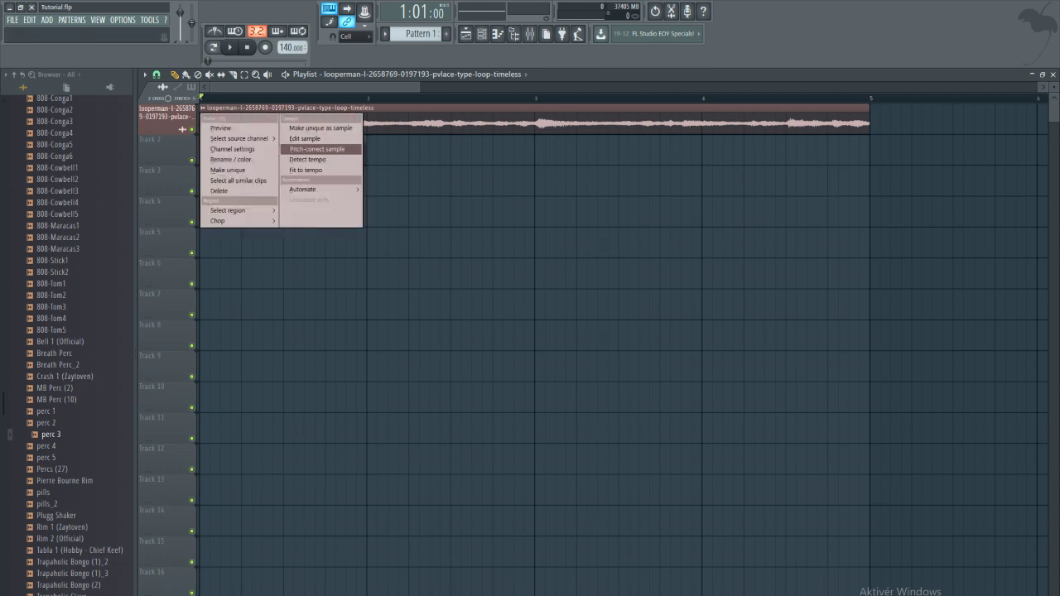
click(228, 169)
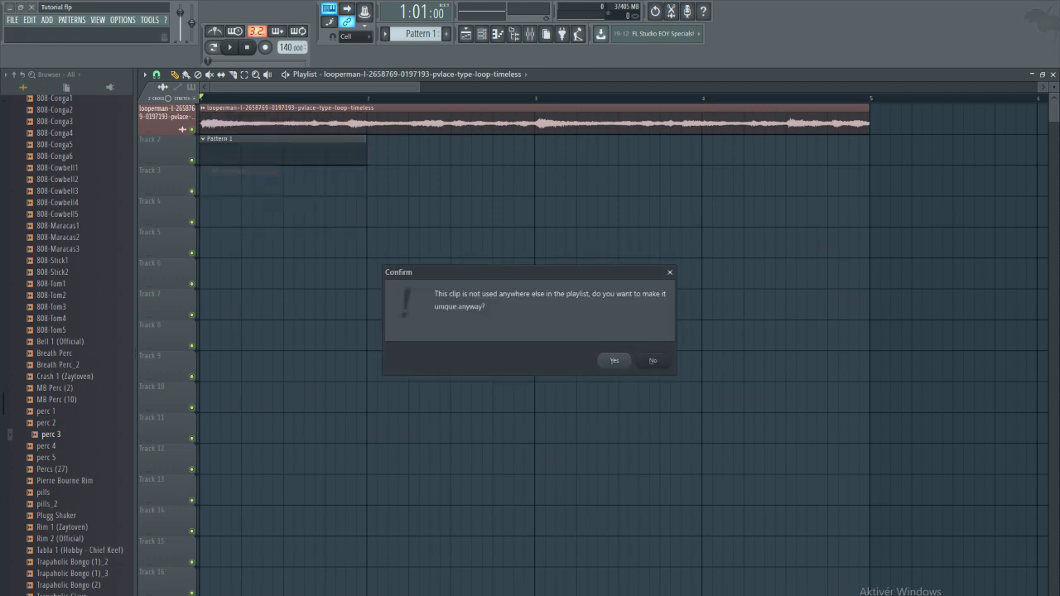
key(Return)
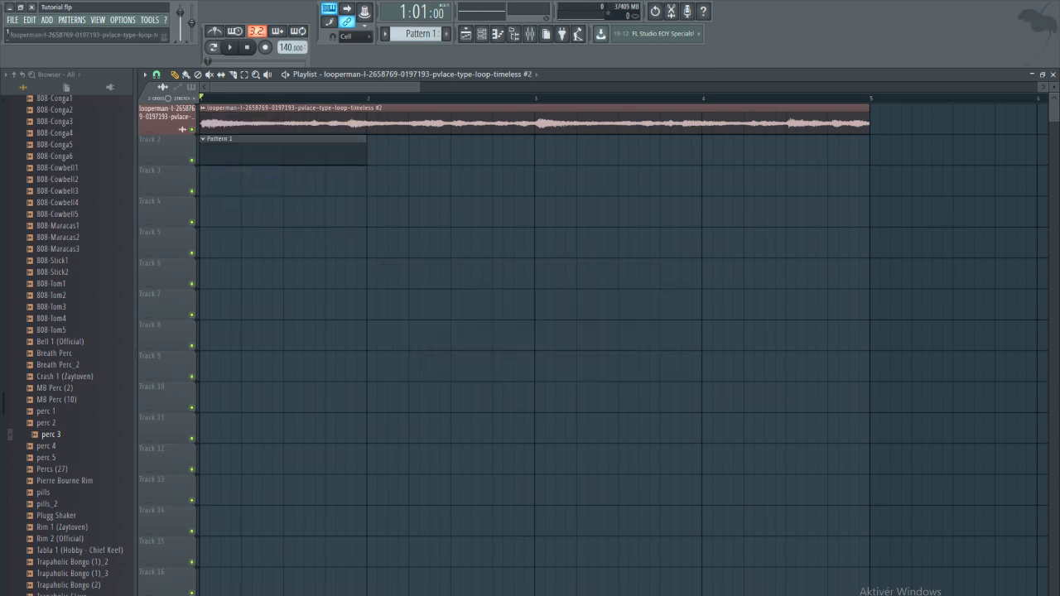
Step: Check the channel settings of the timeless loop #2 copy and play its clip in the playlist
key(F5)
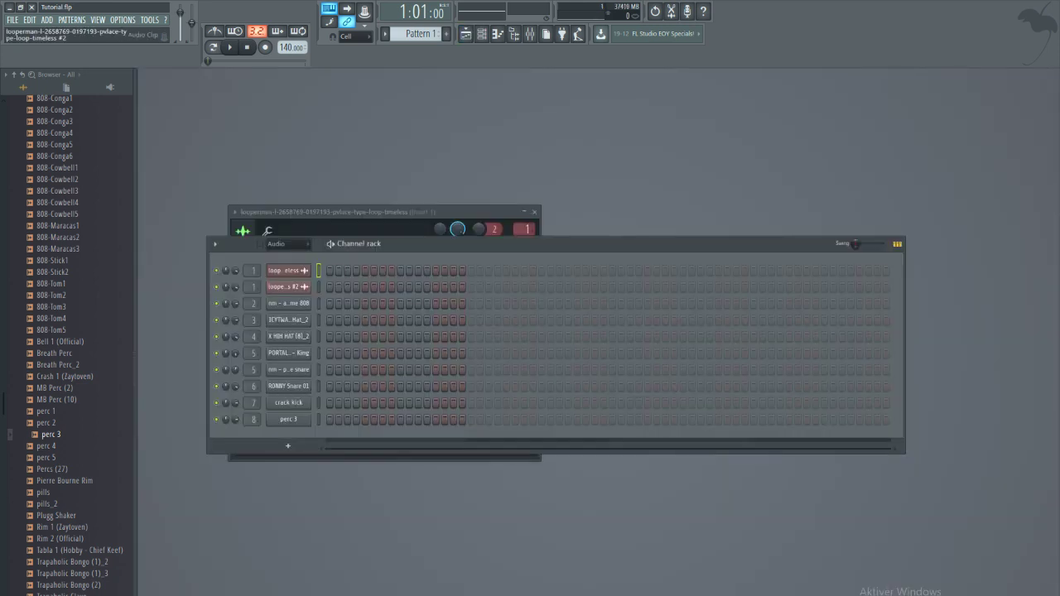
click(288, 287)
key(Escape)
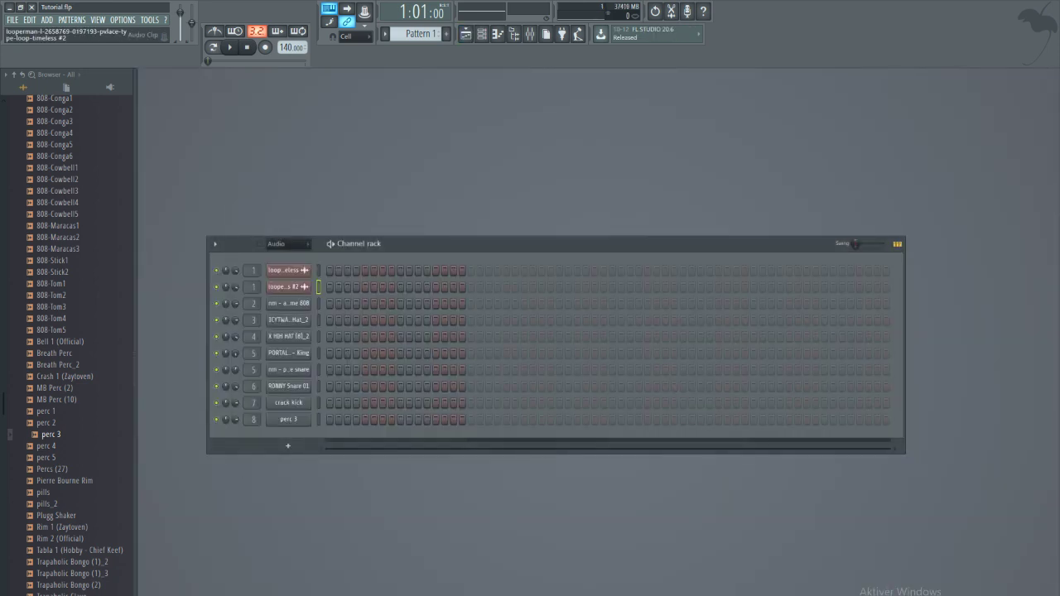
click(288, 287)
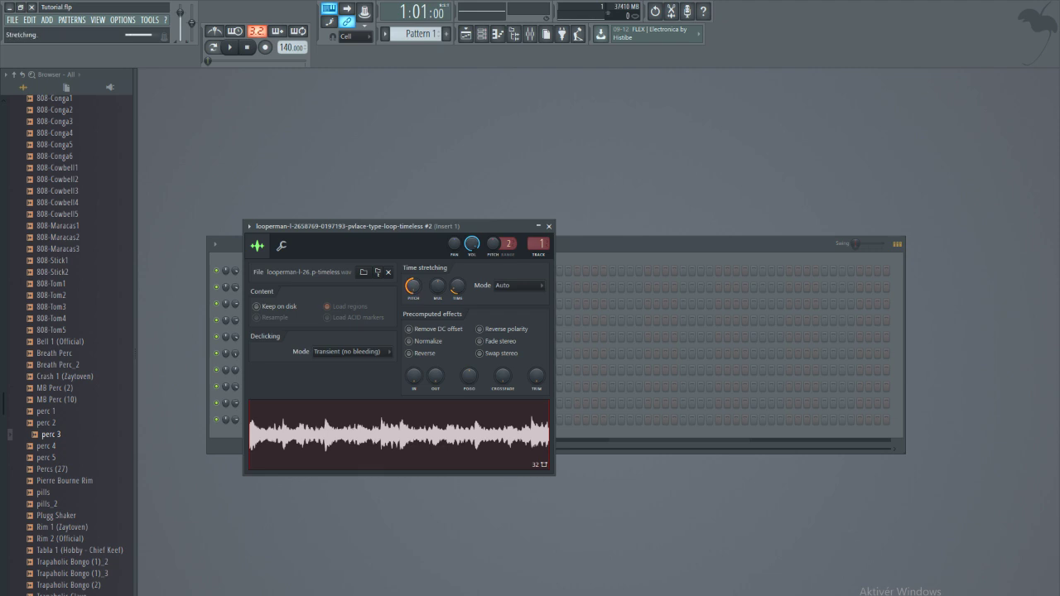
key(Escape)
key(F5)
key(space)
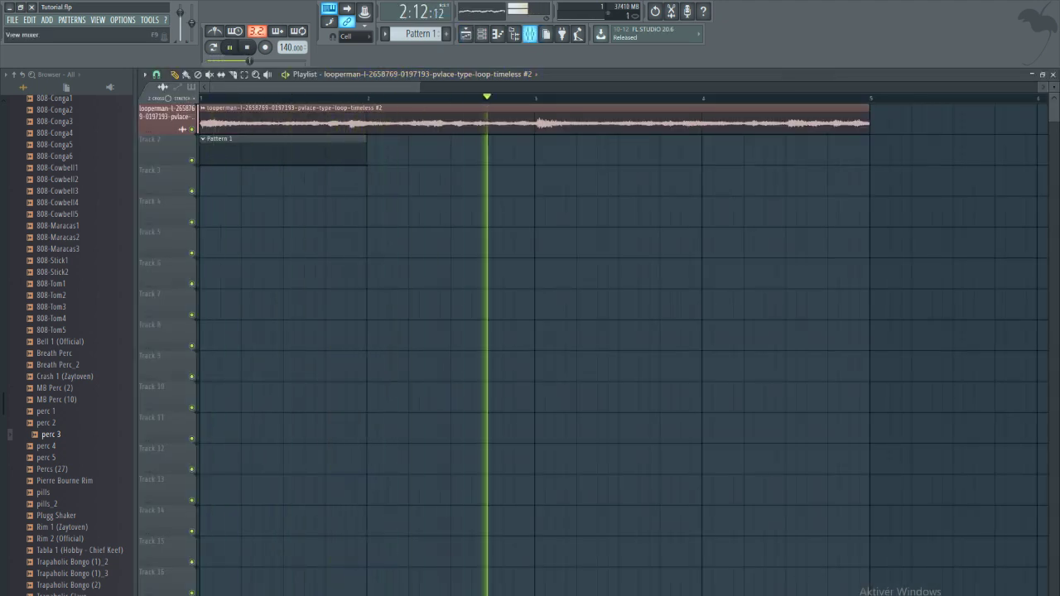
key(space)
Step: Load Fruity Love Philter into effect slots 1 and 2 of mixer Insert 1 and close the plugin windows
key(F9)
key(space)
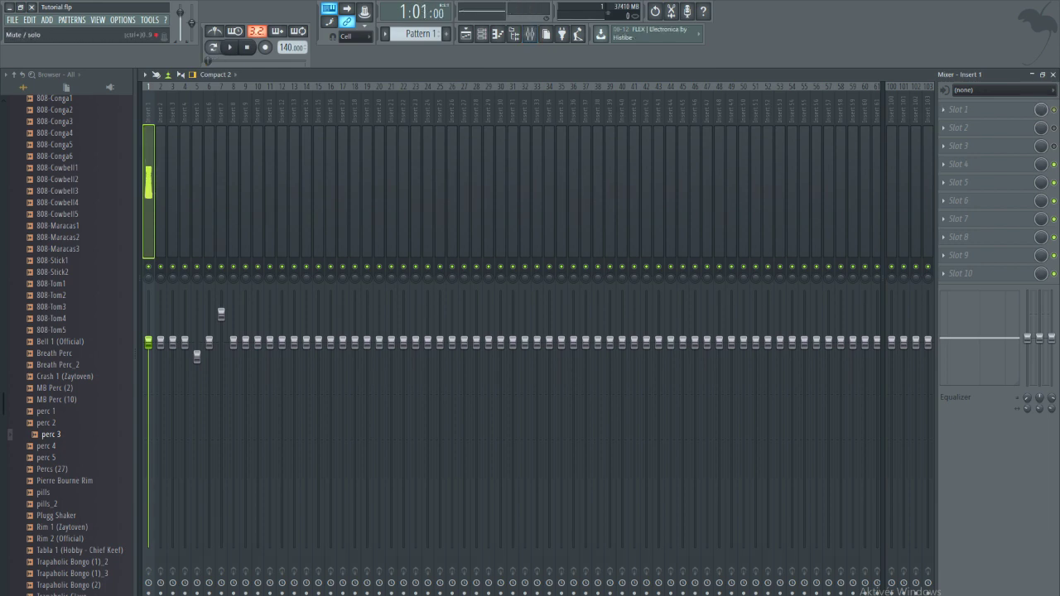
click(960, 110)
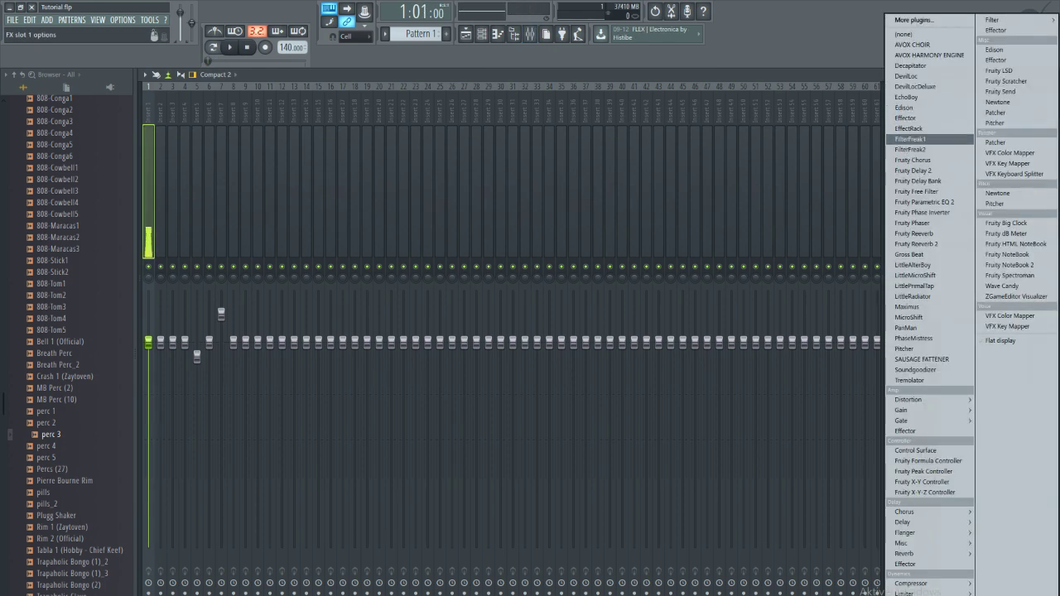
mouse_move(994, 19)
click(1019, 31)
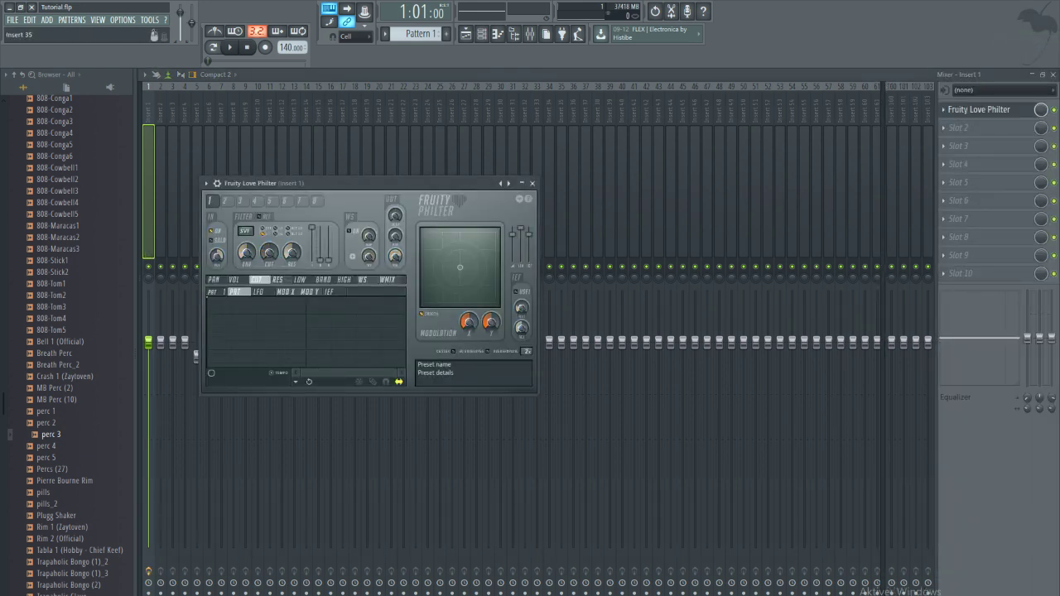
click(961, 128)
mouse_move(994, 19)
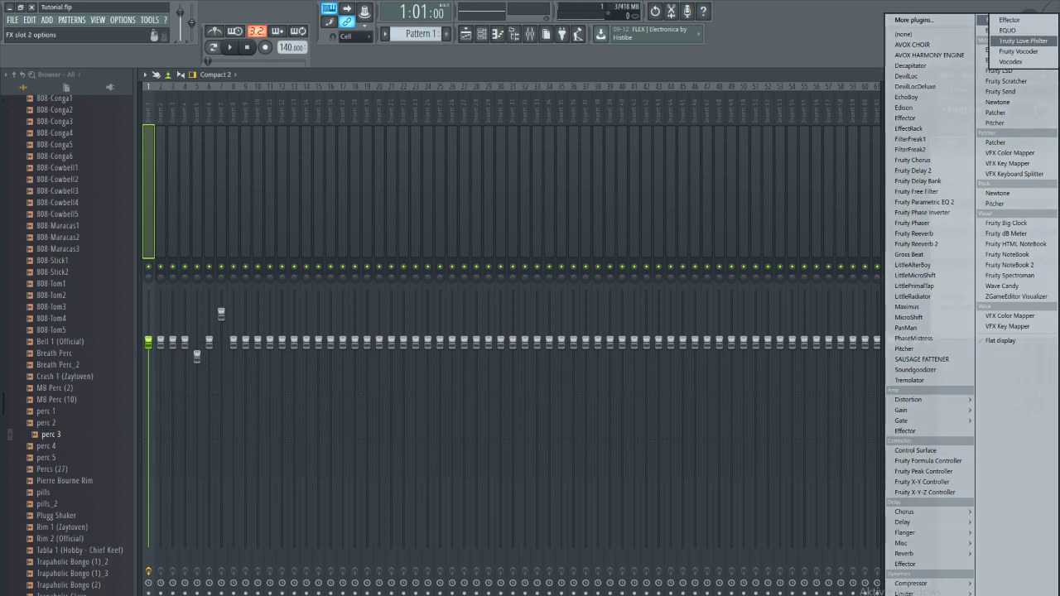
click(1019, 33)
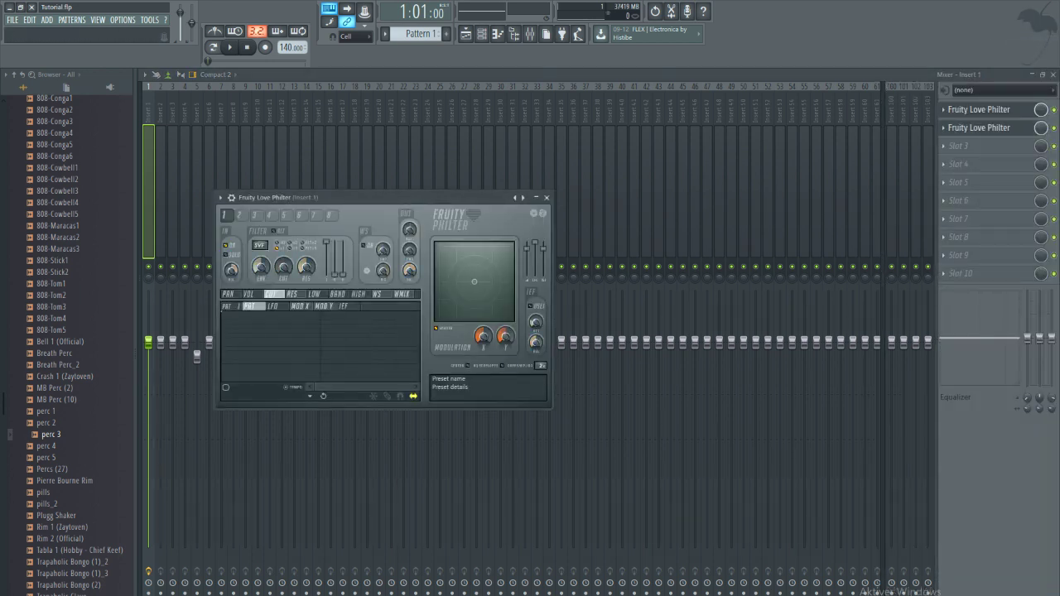
key(Escape)
click(986, 110)
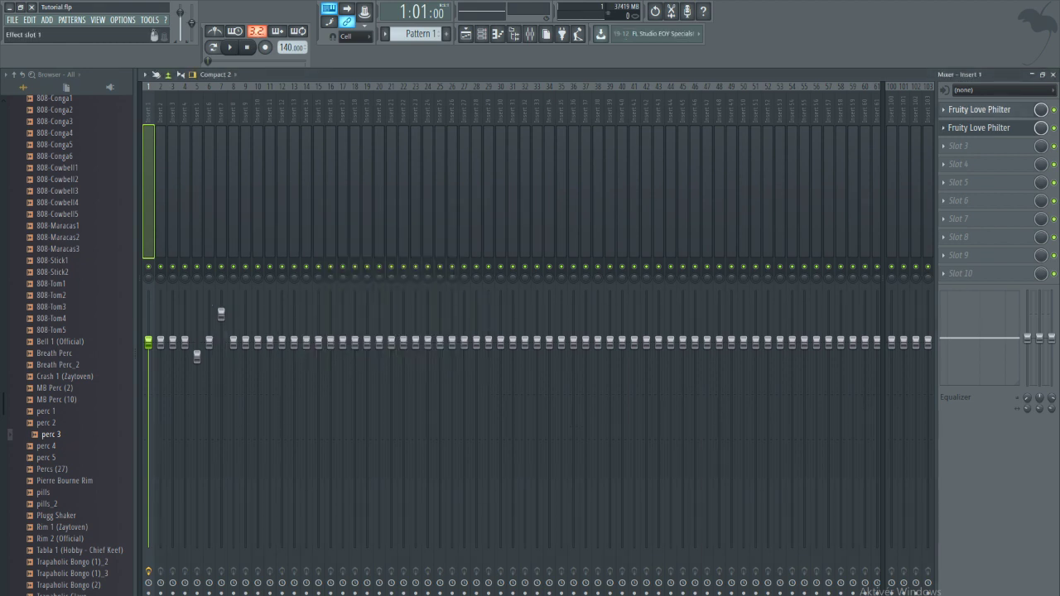
Step: Load Edison into effect slot 3 of mixer Insert 1 and arm it to record on input
click(943, 146)
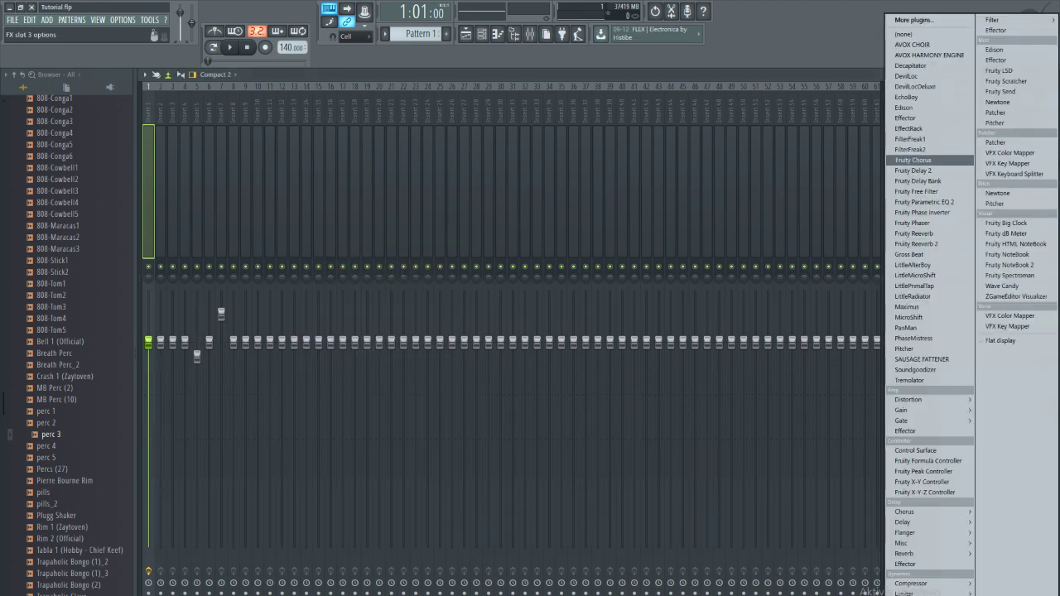
click(994, 49)
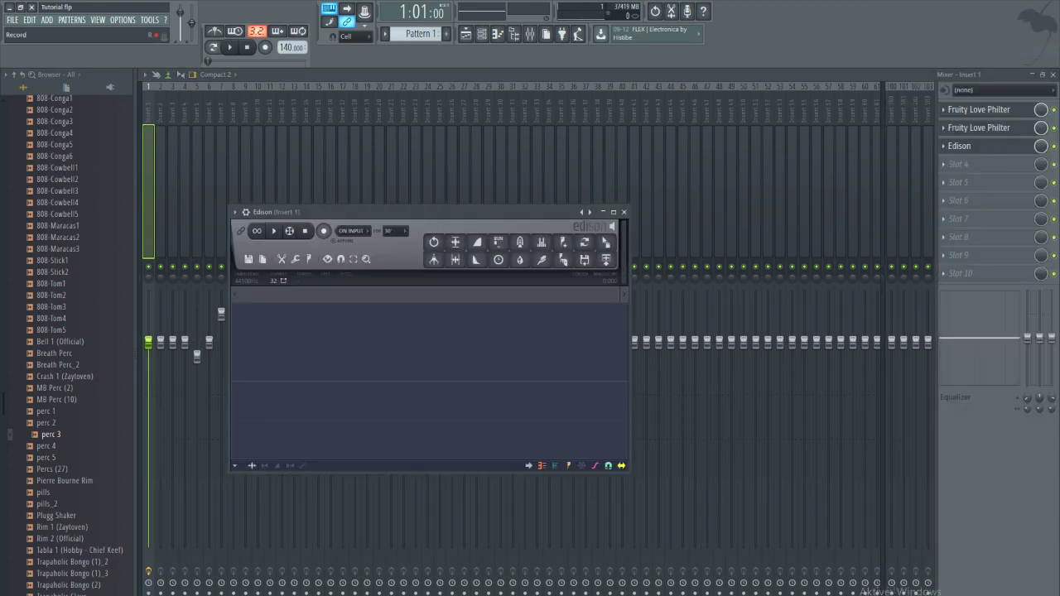
click(323, 231)
click(961, 164)
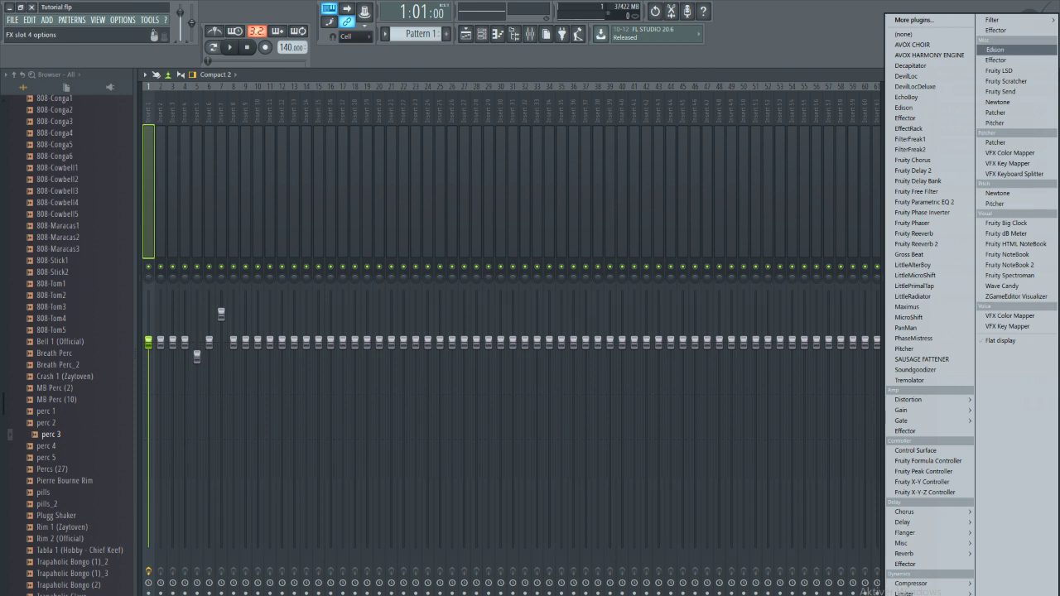
key(Escape)
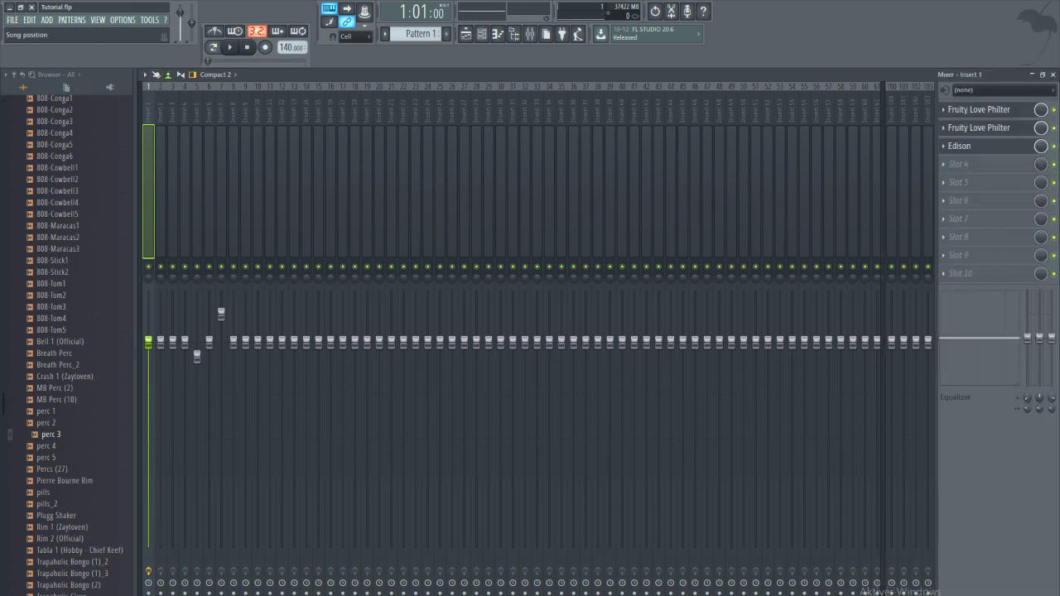
Step: Play the song to record the loop into Edison, and bring up the recording over the playlist
click(230, 47)
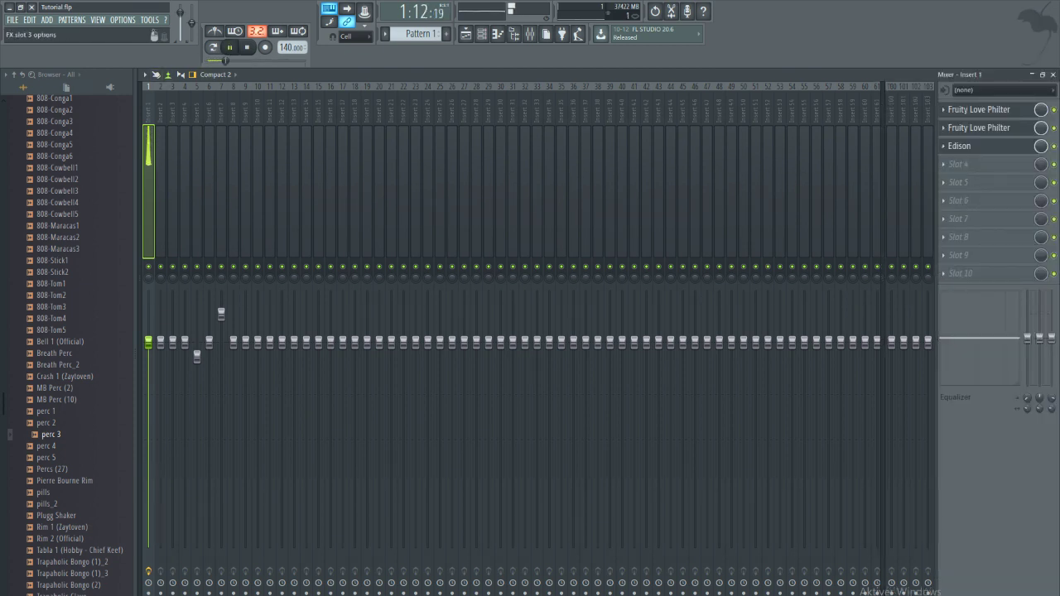
click(977, 146)
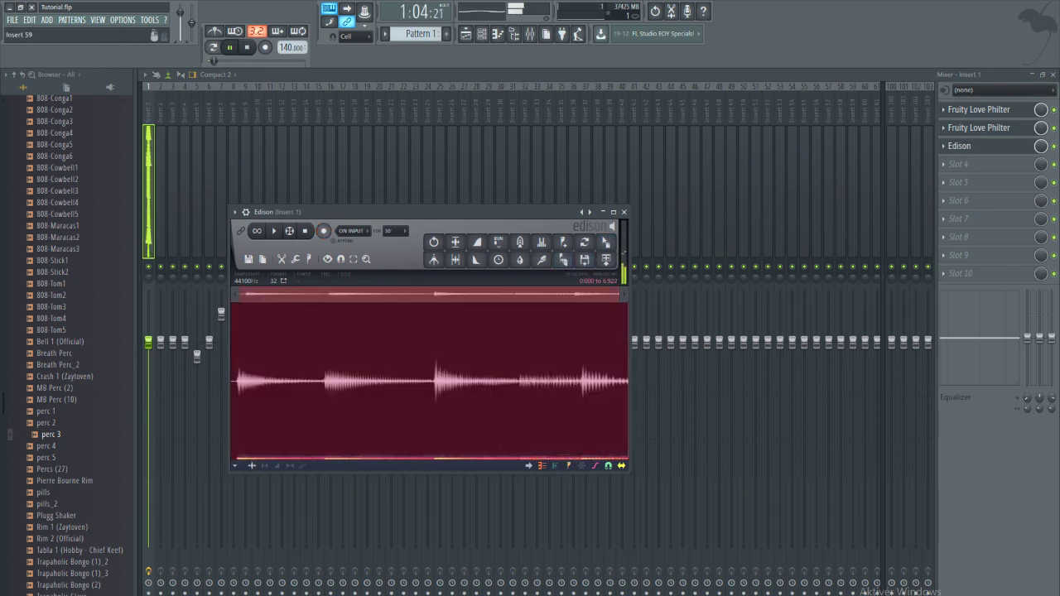
key(F9)
key(F9)
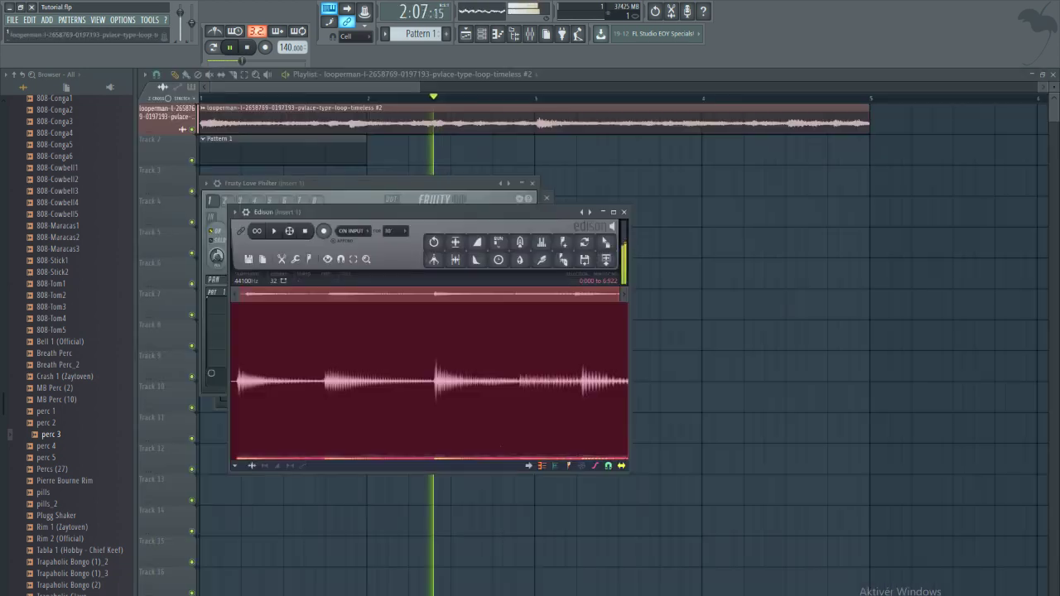
Step: Stop playback and delete the timeless loop #2 channel from the channel rack
key(space)
key(Escape)
key(space)
click(498, 33)
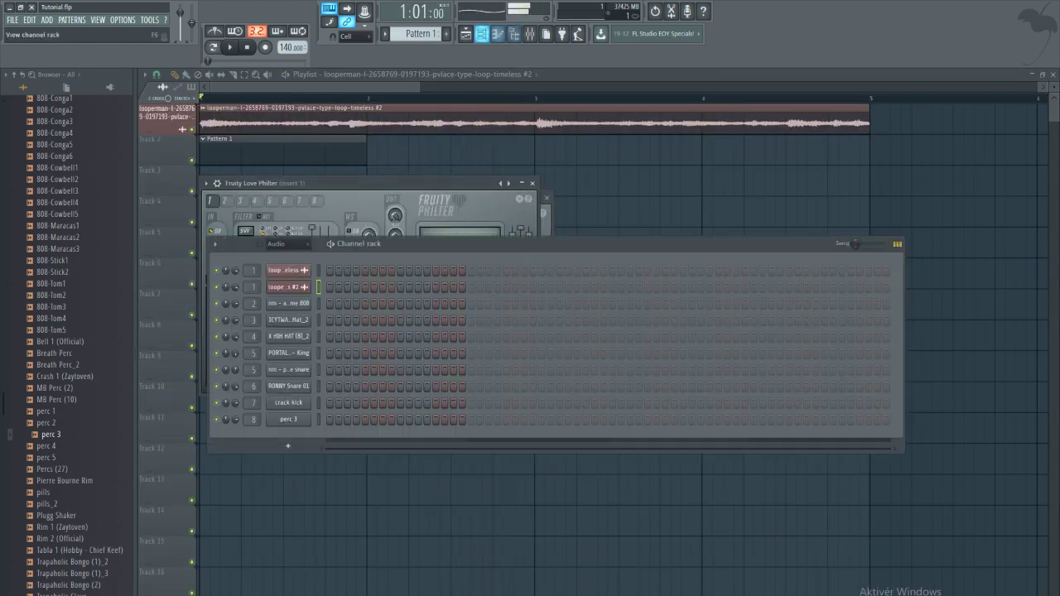
right_click(305, 287)
click(333, 372)
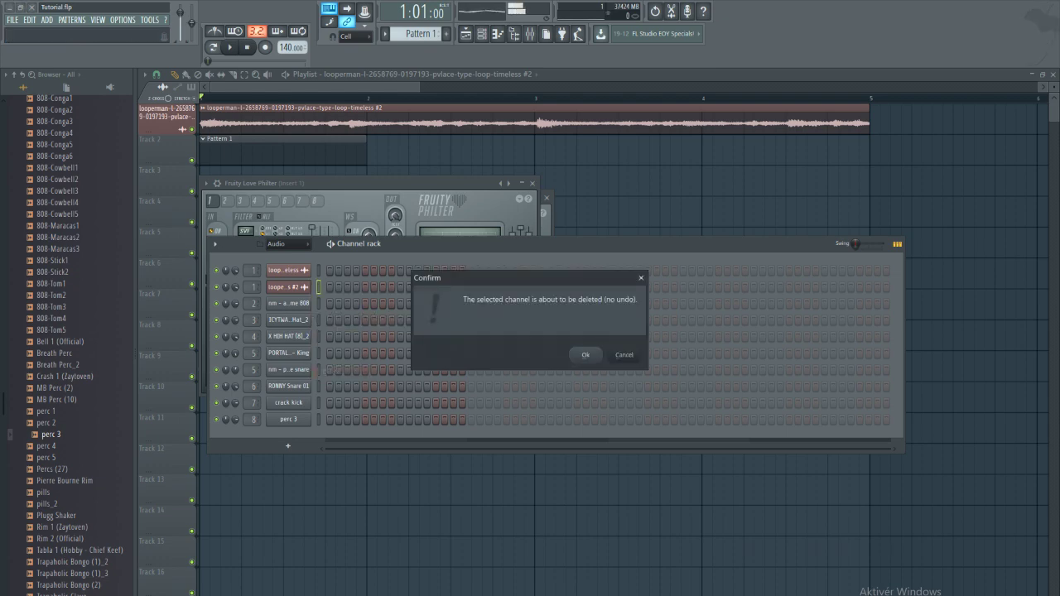
key(Return)
Step: Bring up Edison on mixer Insert 1 and play back the recorded loop
click(529, 33)
click(977, 145)
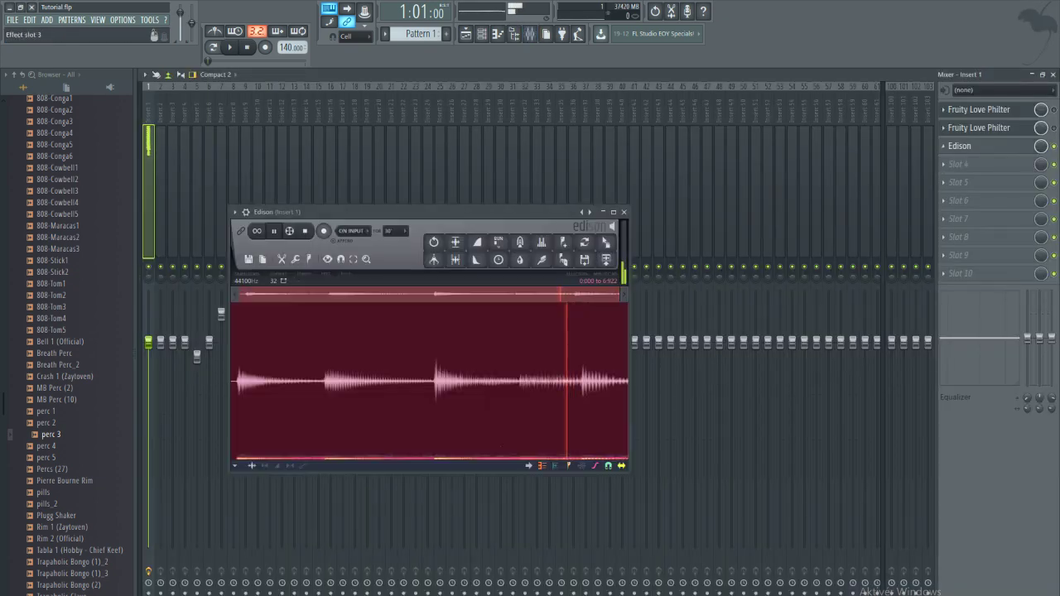
key(space)
Step: Slice the timeless loop clip at bar 5 in the playlist and delete the part after the cut
key(F5)
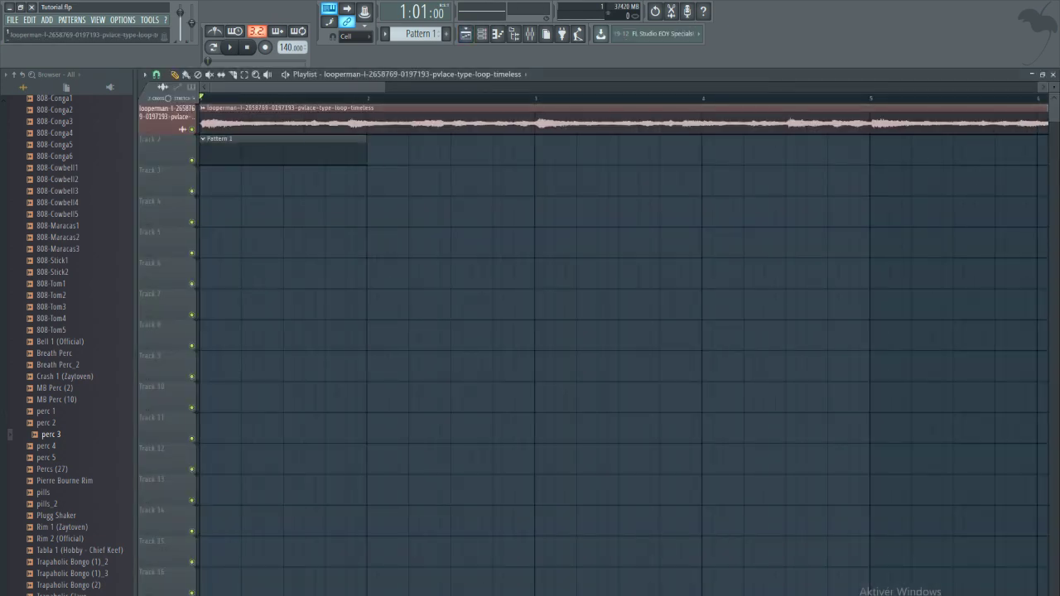
scroll(623, 348, down, 5)
click(233, 75)
drag(274, 107, 274, 131)
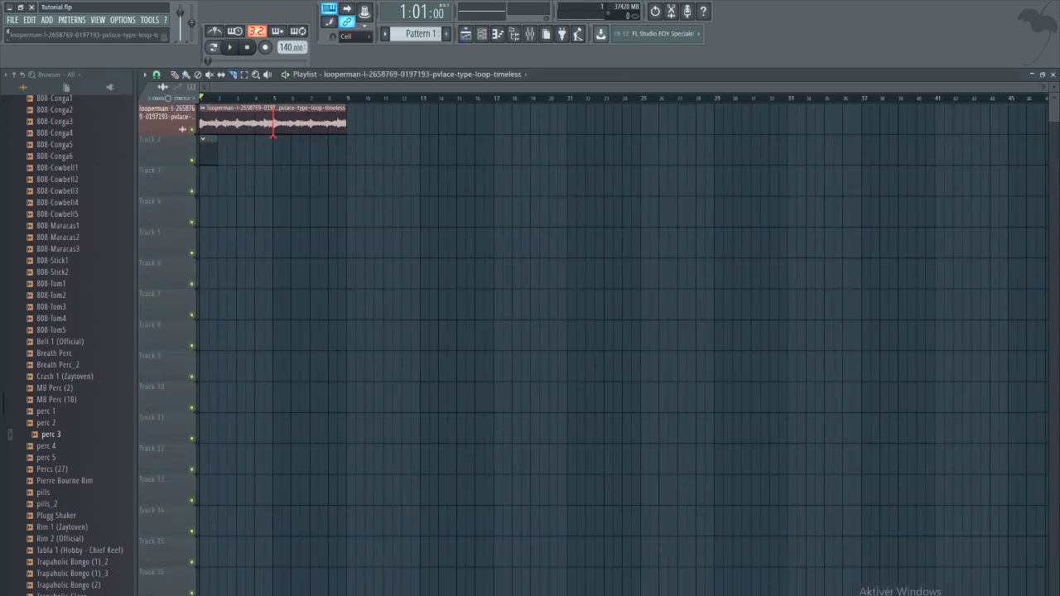
right_click(275, 121)
scroll(275, 118, down, 3)
scroll(275, 118, right, 5)
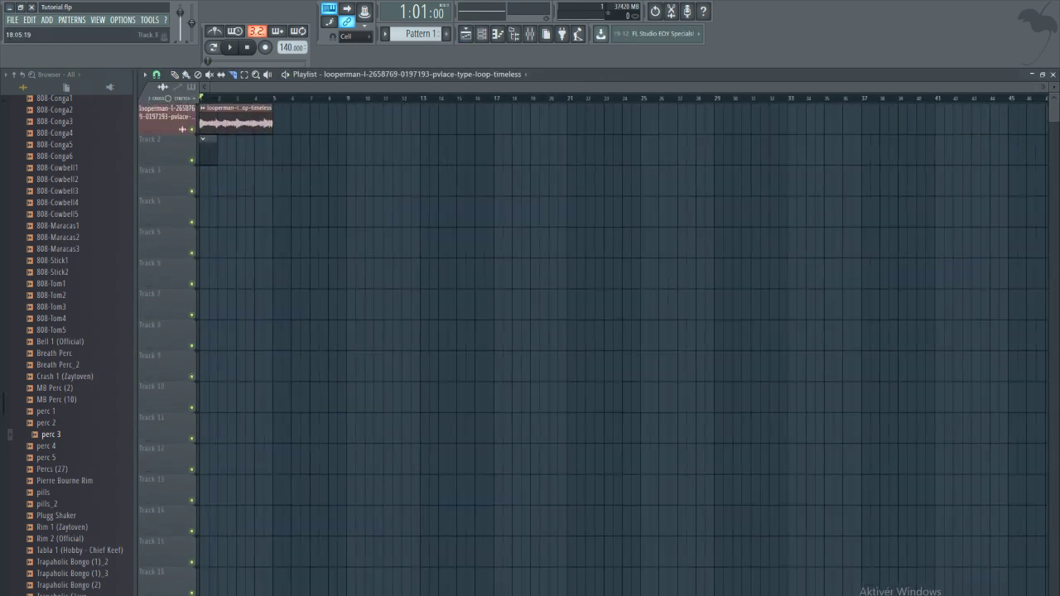
scroll(621, 331, up, 5)
Step: Reopen Edison on mixer Insert 1 and detect the pitch regions of the recorded loop
click(529, 33)
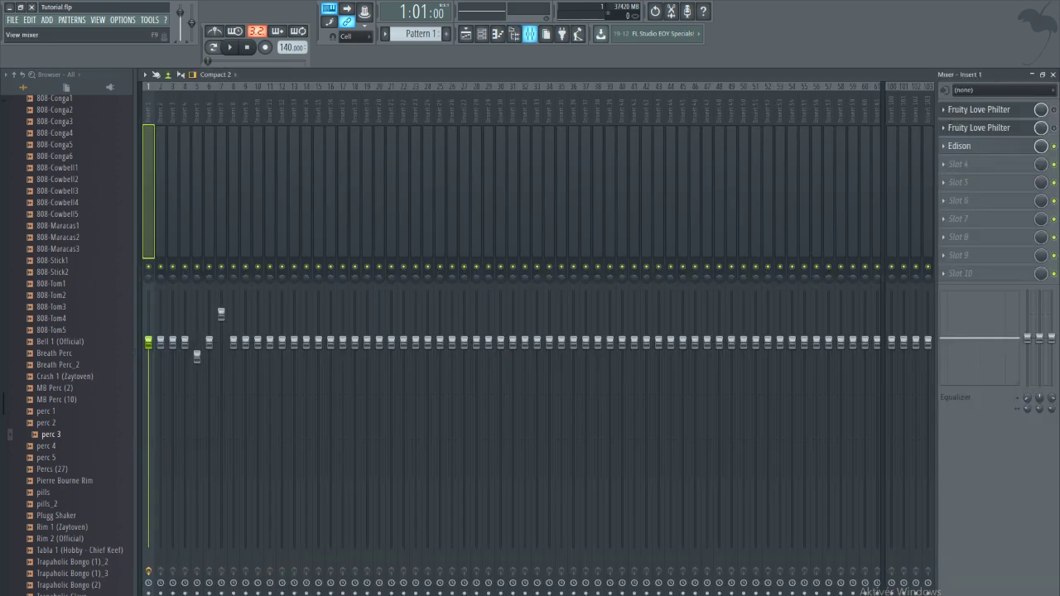
click(960, 145)
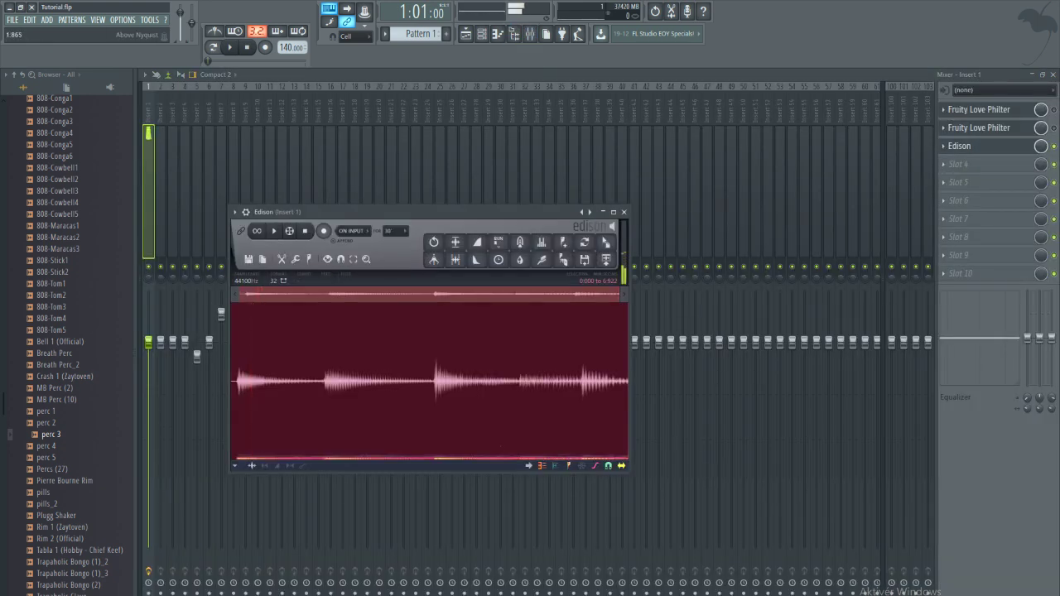
click(309, 259)
click(340, 415)
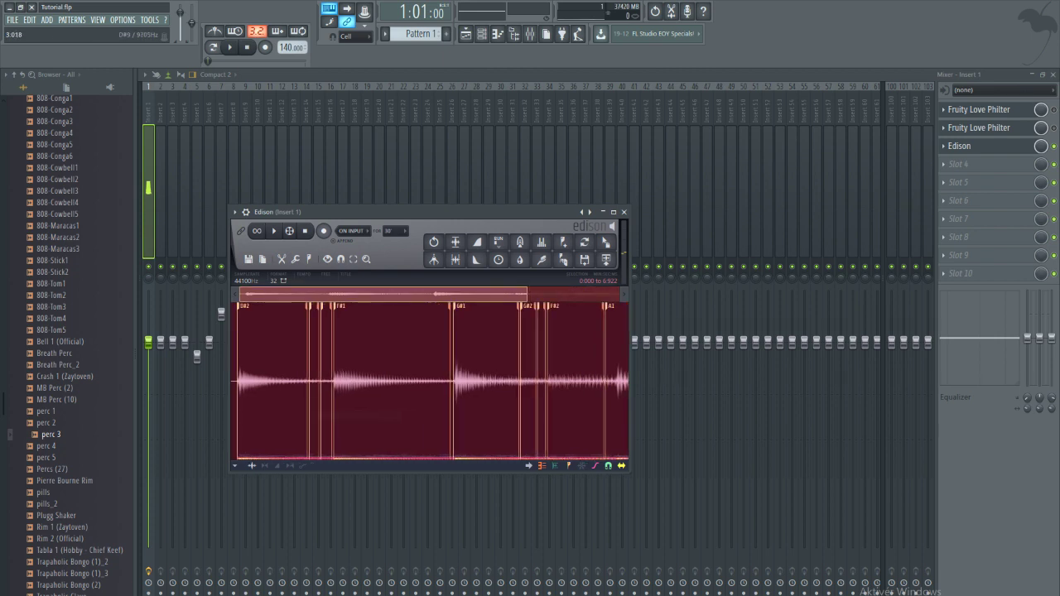
scroll(416, 373, down, 3)
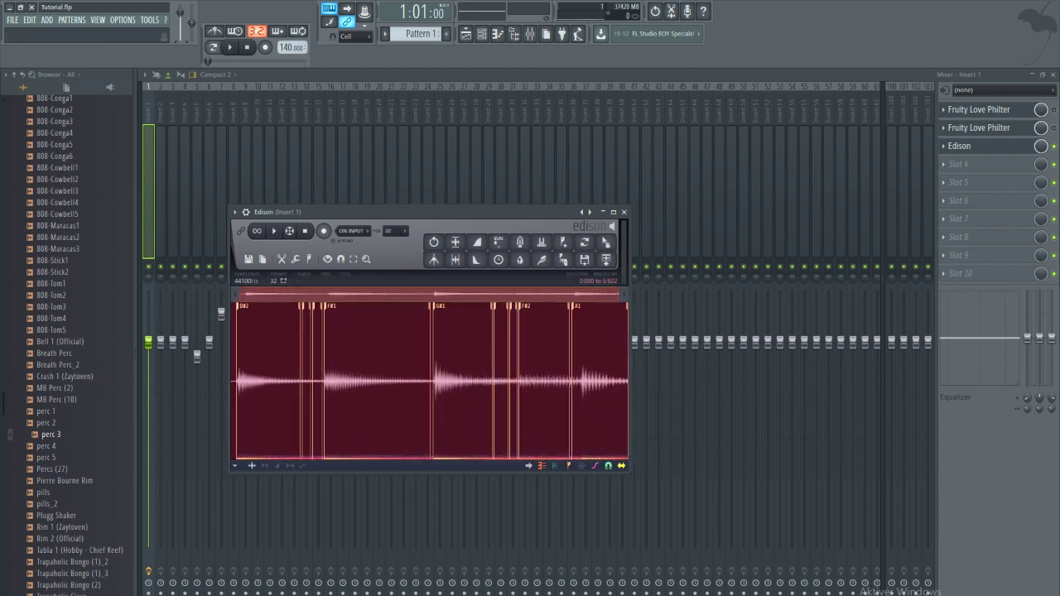
Step: Convert the Edison recording to a score and dump it to the piano roll
click(328, 259)
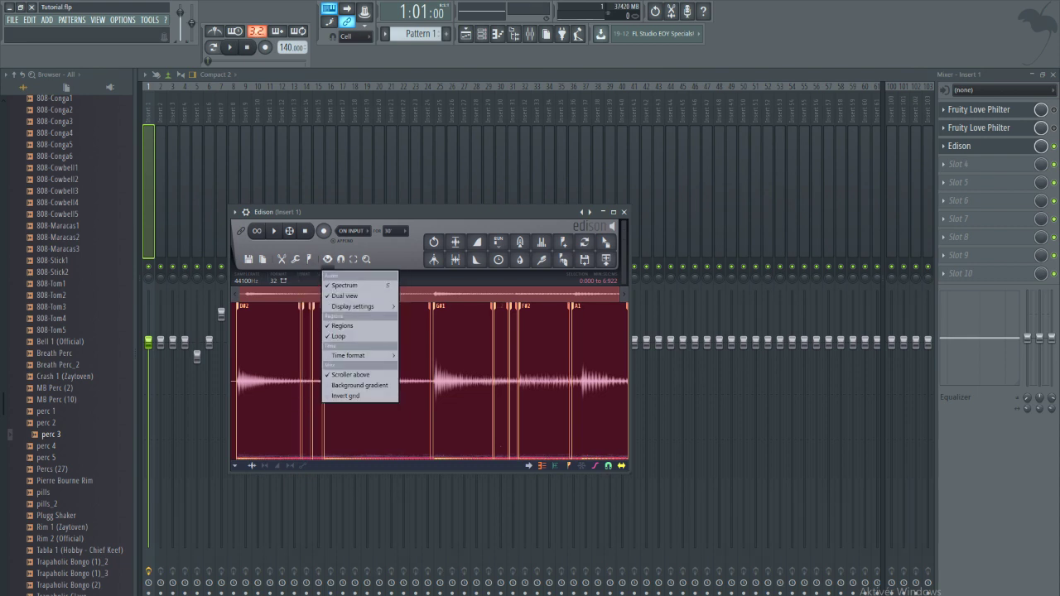
click(309, 259)
click(327, 259)
click(295, 259)
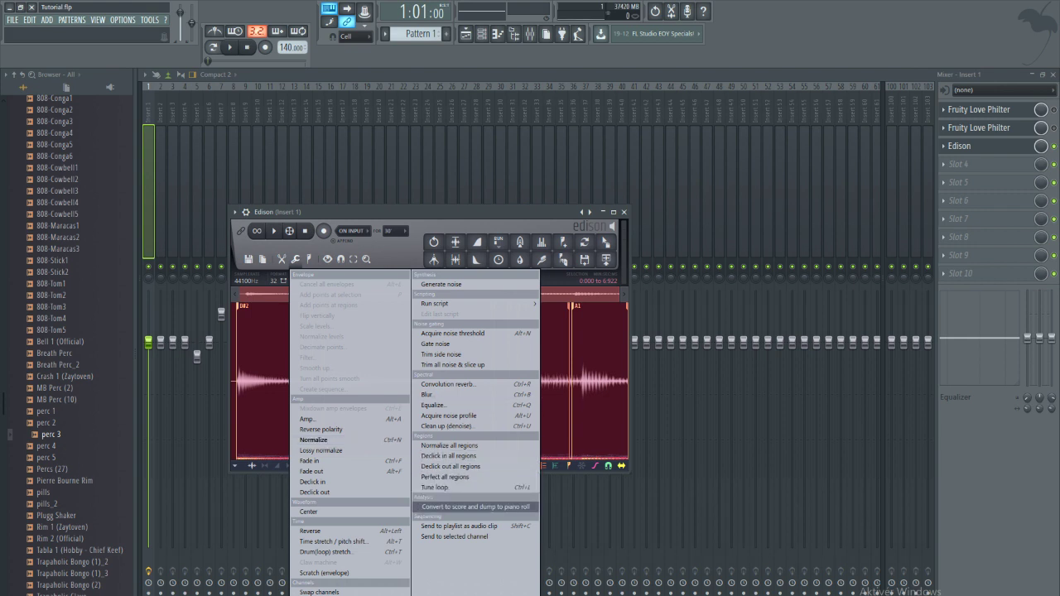
click(475, 507)
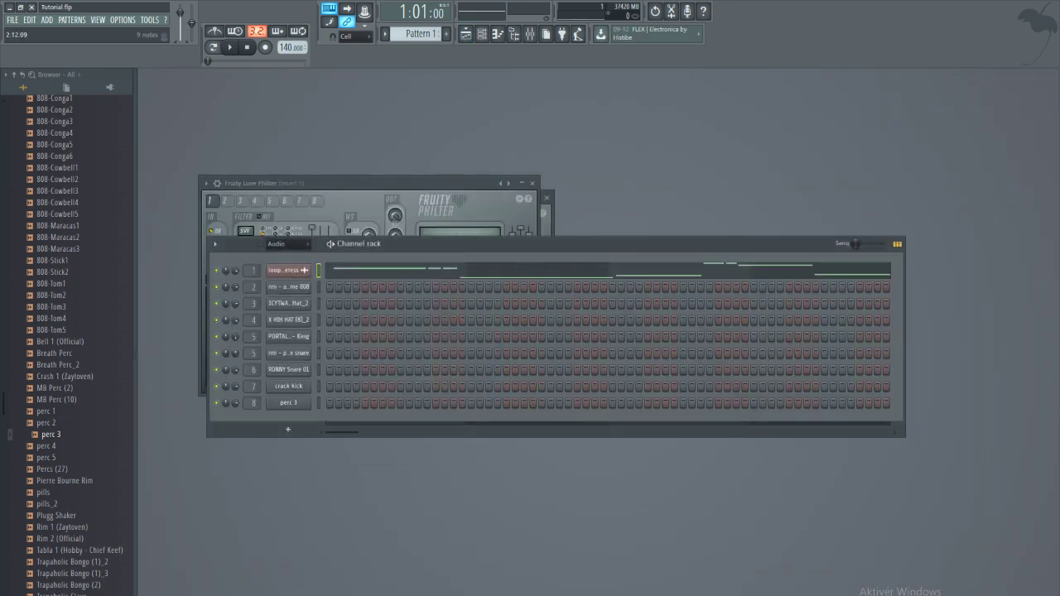
Step: Move the dumped notes out of the loop channel into the piano roll of the nm - all girls are the same 808 channel
click(566, 270)
key(ctrl+z)
key(Escape)
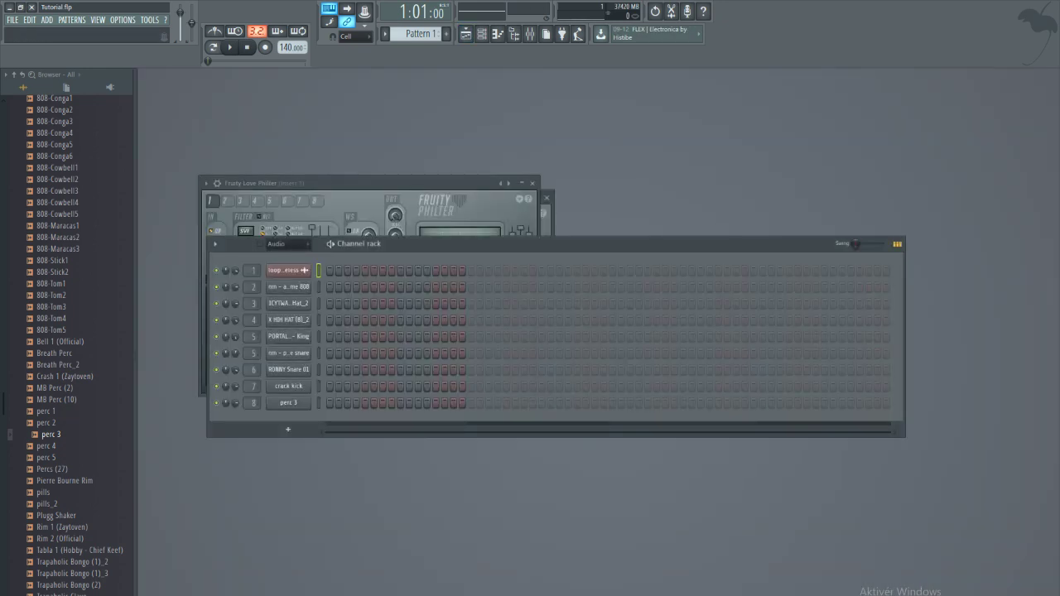
right_click(308, 283)
click(330, 287)
scroll(265, 213, down, 5)
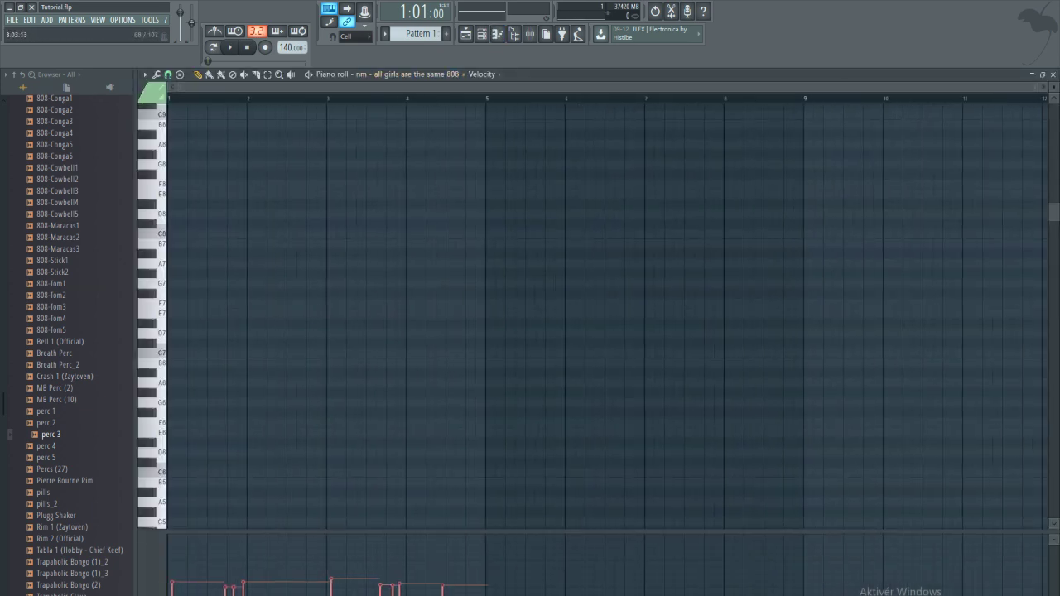
scroll(502, 501, down, 10)
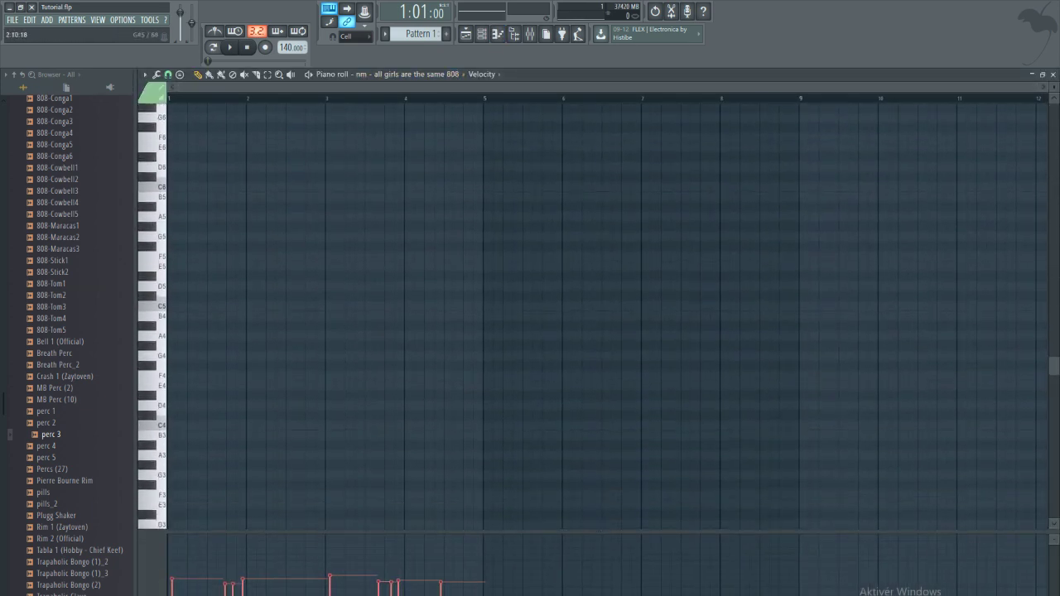
Step: Transpose the pasted 808 notes up by octaves until the first note sits on D#6, and deselect them
key(ctrl+Up)
key(ctrl+Up)
key(ctrl+Up)
key(ctrl+Up)
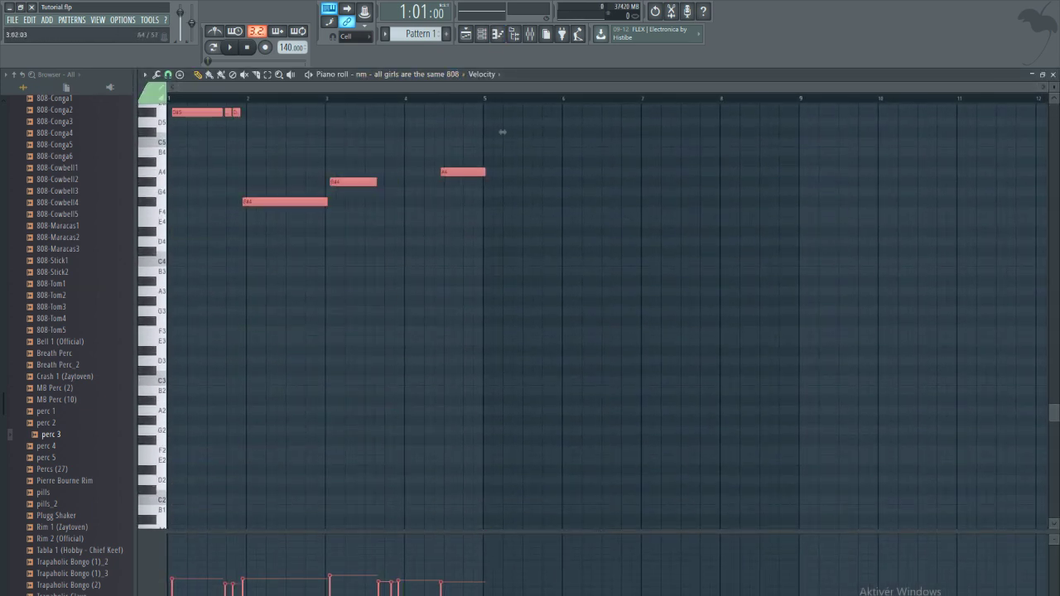
drag(398, 252, 447, 380)
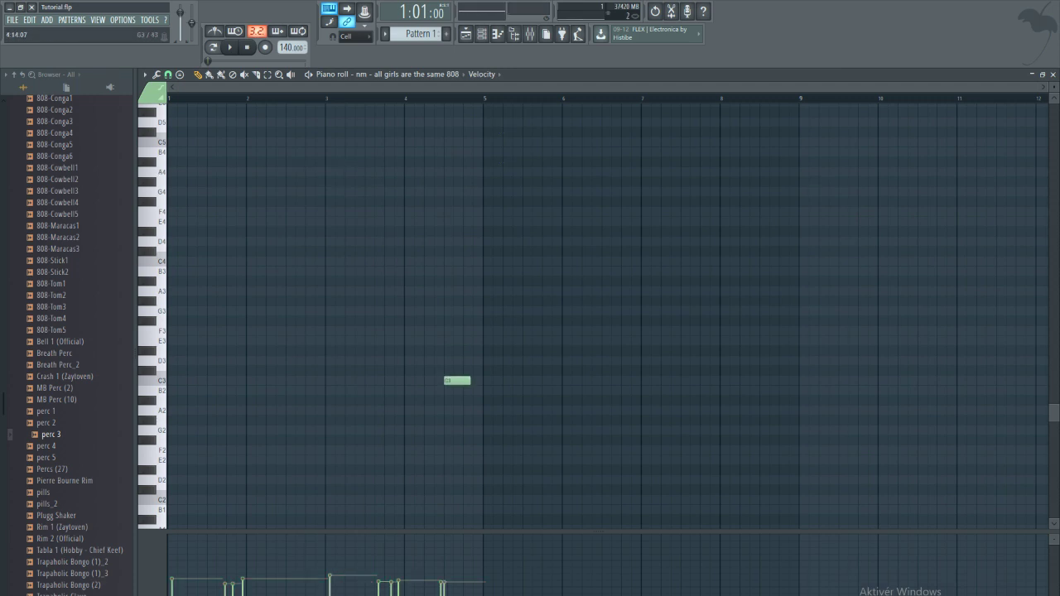
scroll(410, 320, up, 8)
scroll(411, 321, down, 2)
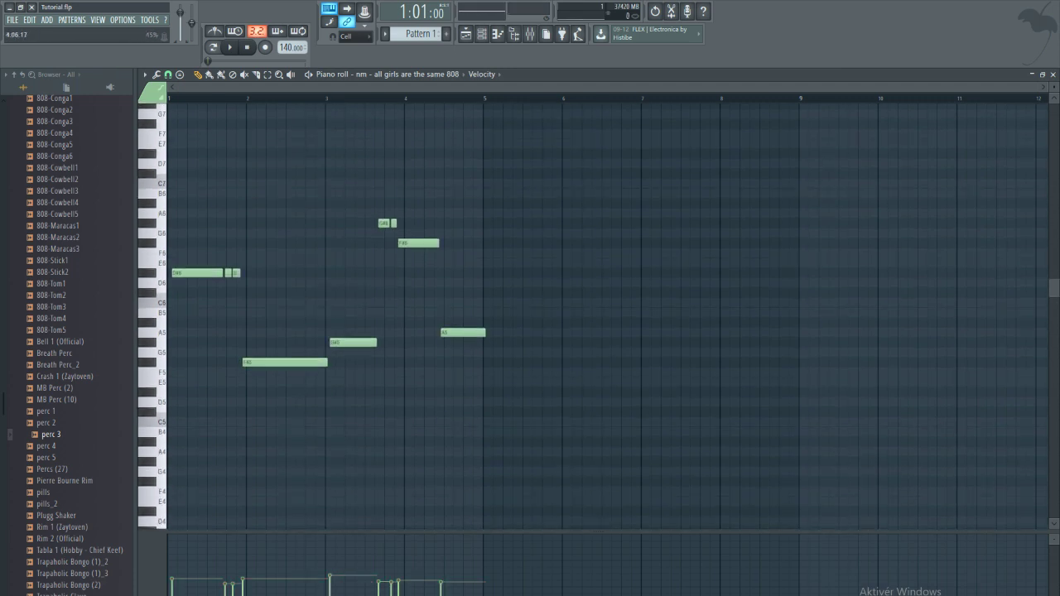
Step: Raise the velocity of all 808 notes to the maximum and quantize the notes
drag(451, 536, 184, 534)
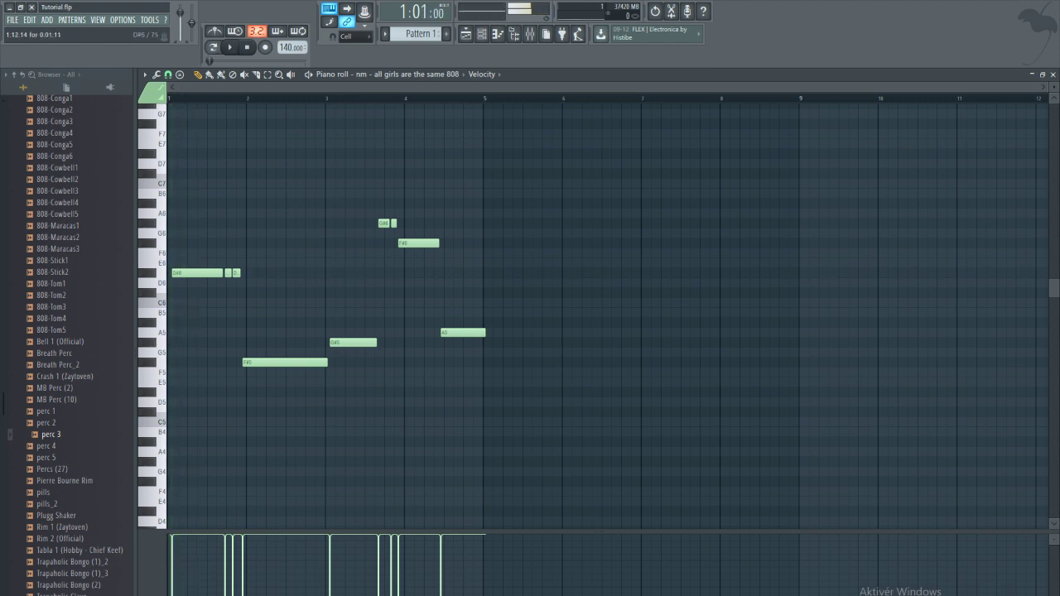
key(ctrl+q)
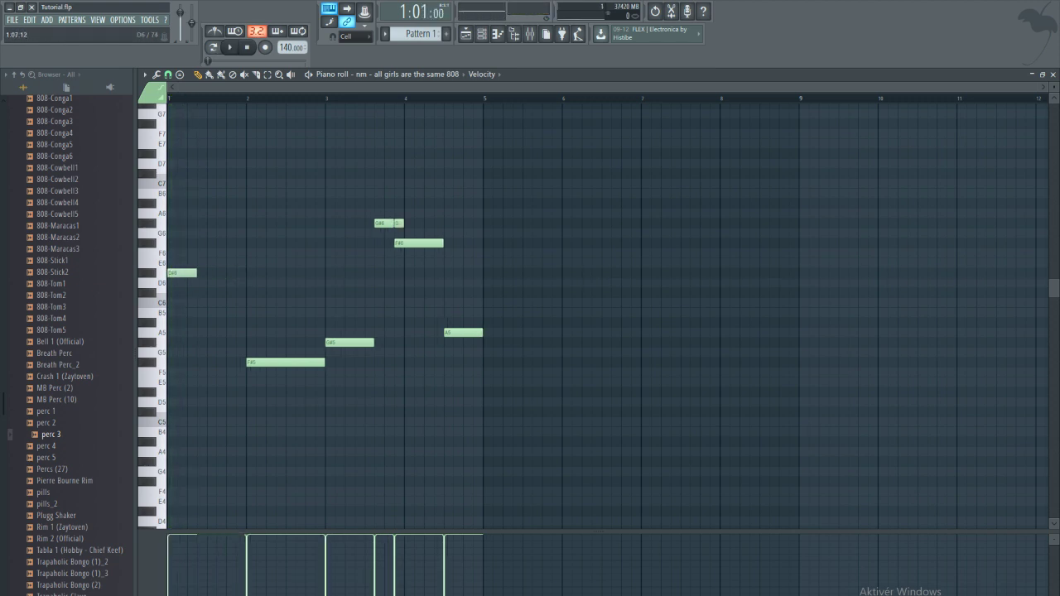
Step: Add a second short D#6 in bar 1 and replace the long F#5 in bar 2 with two short F#5 notes
click(200, 272)
right_click(257, 362)
click(267, 362)
click(298, 362)
Step: Replace the long G#5 with three short consecutive G#5 notes from bar 3, and delete the G#6 and F#6 notes
right_click(332, 342)
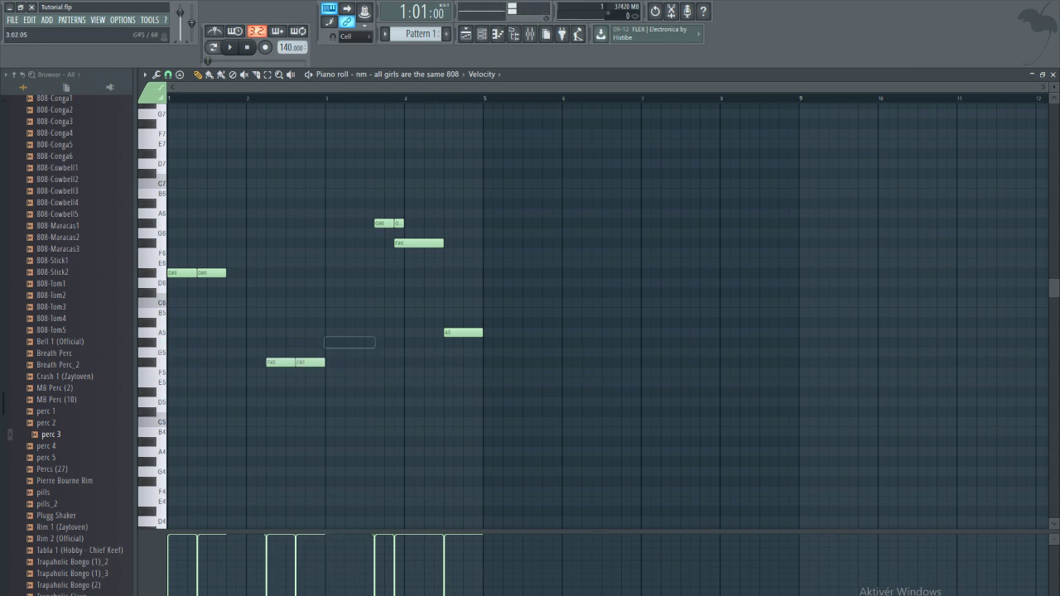
click(340, 342)
click(369, 342)
click(398, 342)
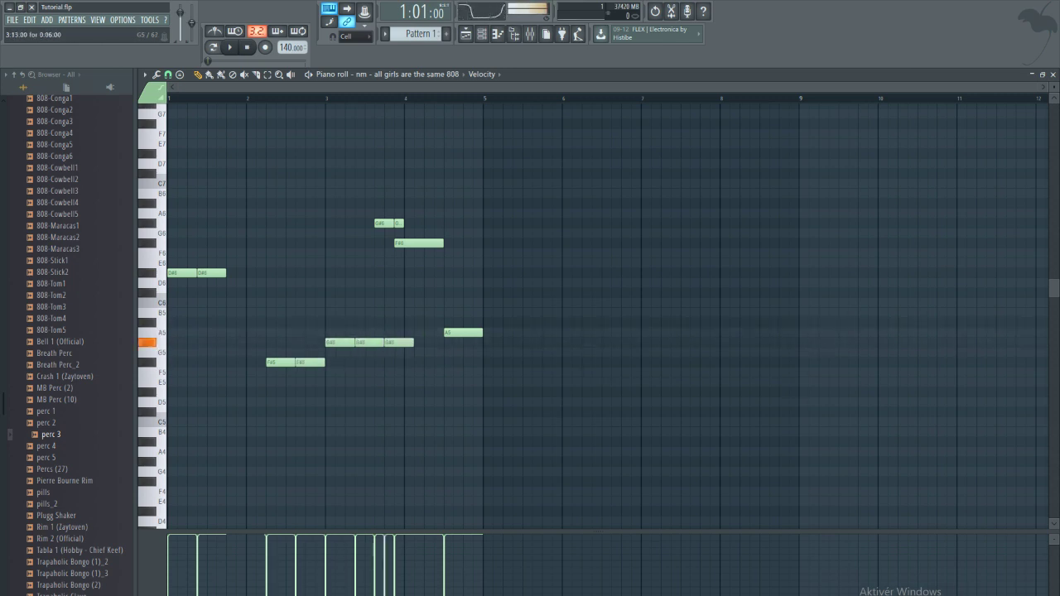
right_click(399, 223)
right_click(384, 223)
right_click(419, 242)
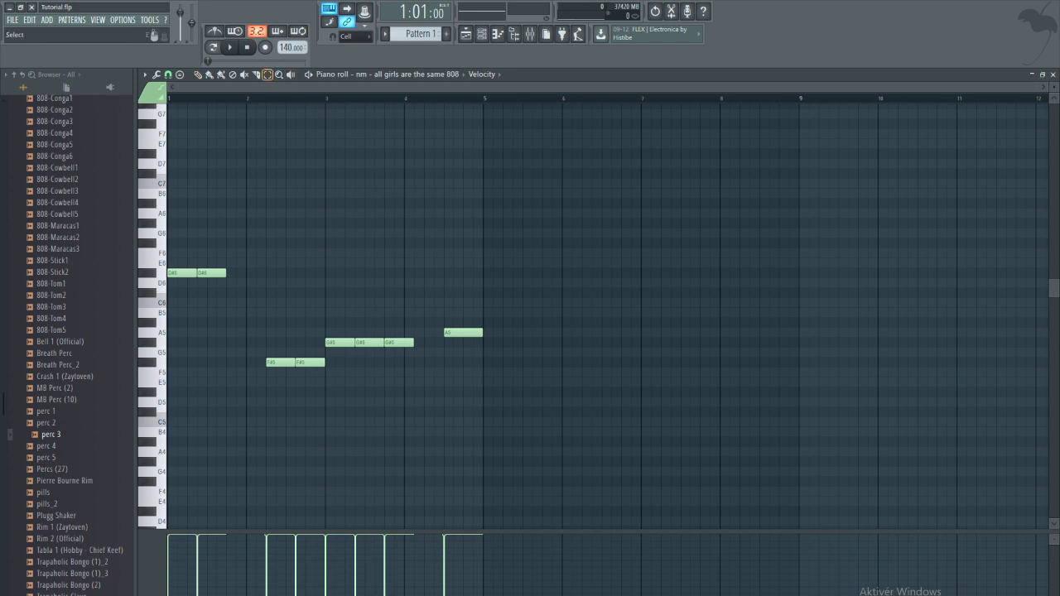
Step: Transpose the two D#6 notes in bar 1 down one octave and briefly audition the 808 pattern
drag(199, 247, 167, 318)
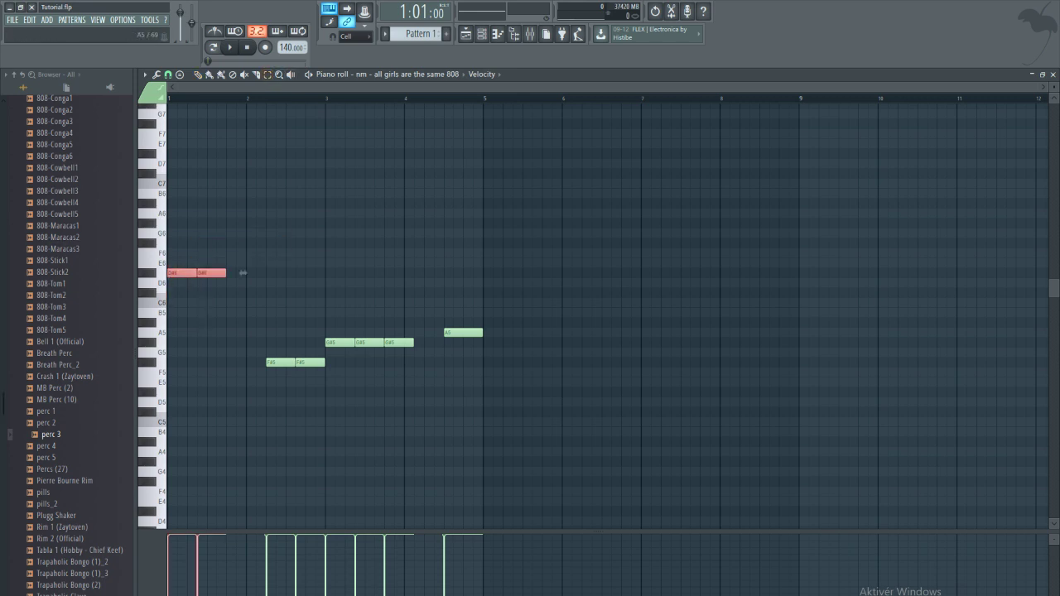
key(ctrl+Down)
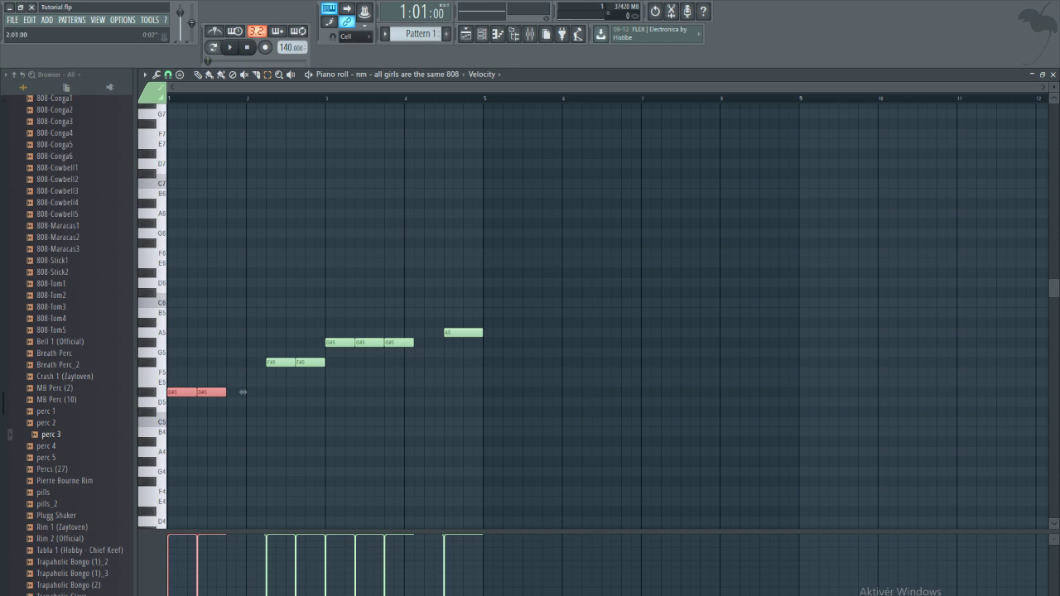
key(space)
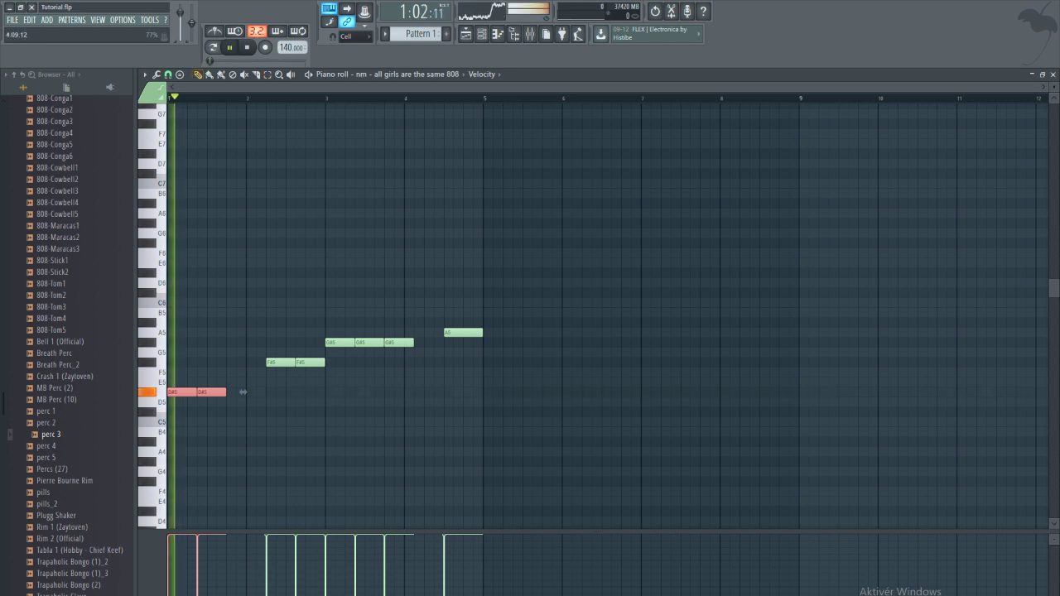
key(space)
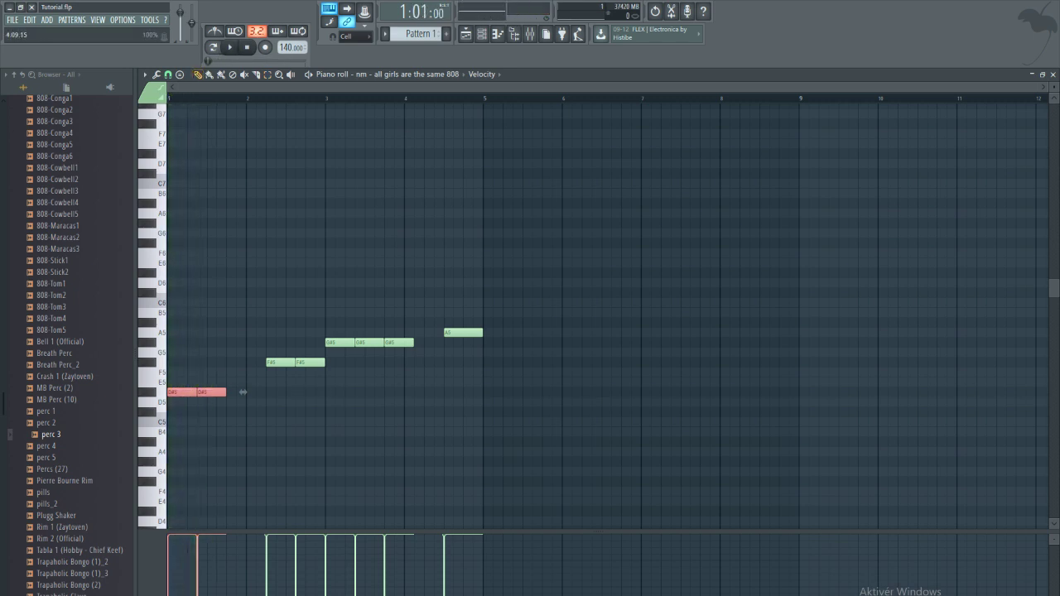
Step: Lower the velocities of all 808 notes to one even level and play the pattern
click(243, 392)
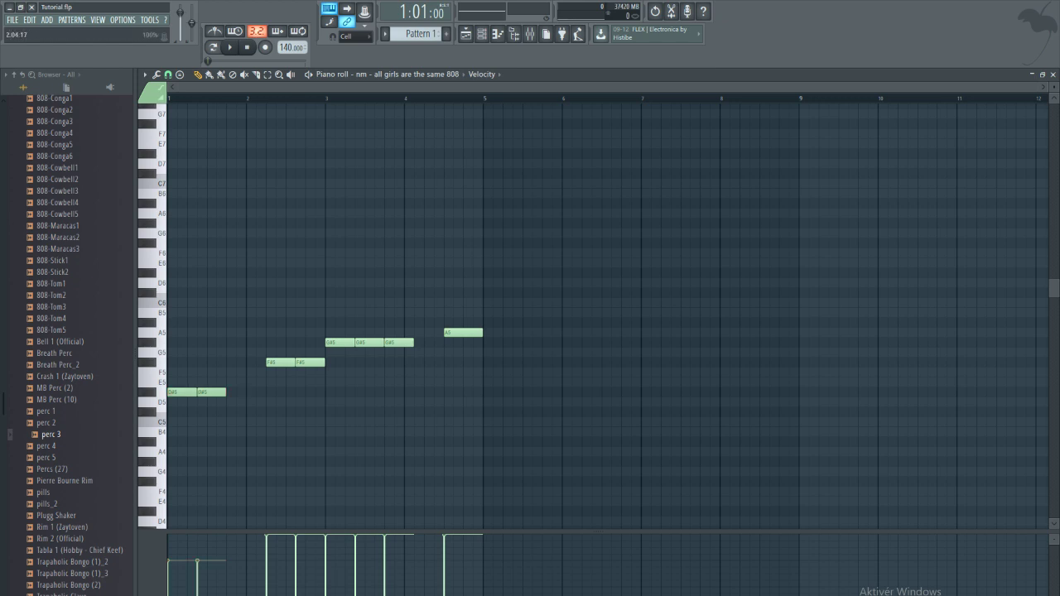
drag(264, 537, 496, 560)
key(space)
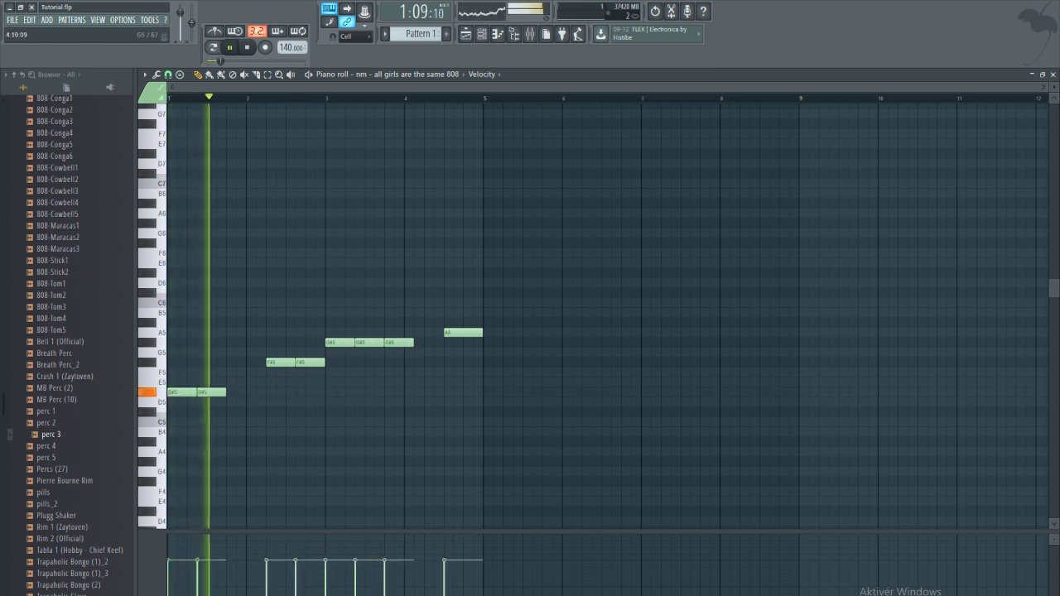
Step: Place a short F#5 followed by a short A5 in bar 4 instead of the long A5, and apply legato to the 808 notes
click(418, 392)
drag(428, 392, 458, 332)
right_click(463, 332)
click(469, 333)
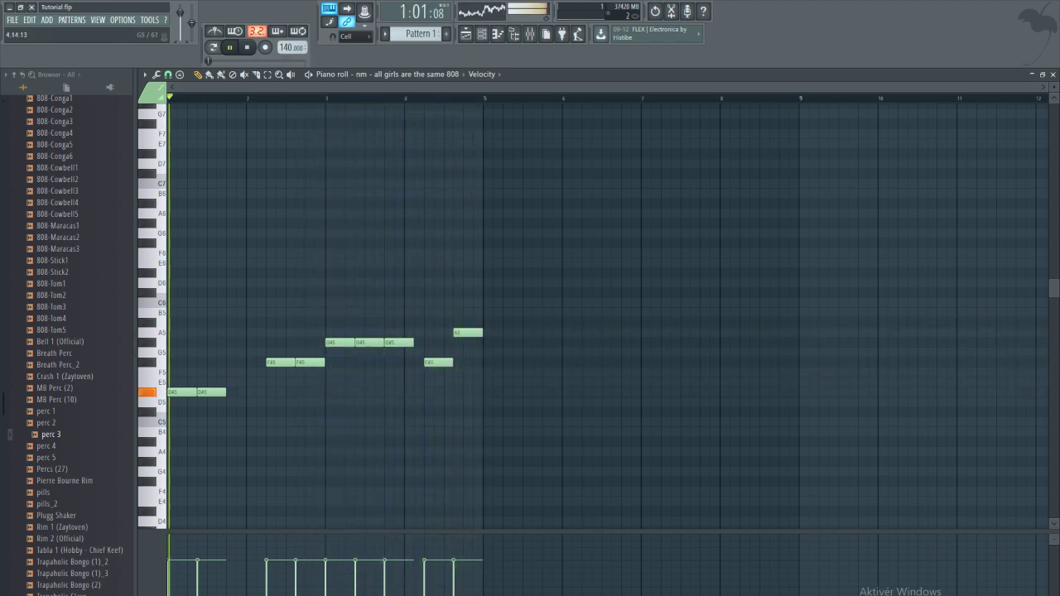
key(ctrl+l)
key(space)
Step: Replace the F#5 and A5 at the end of bar 4 with a short E5 followed by a short D#5
right_click(468, 333)
right_click(441, 362)
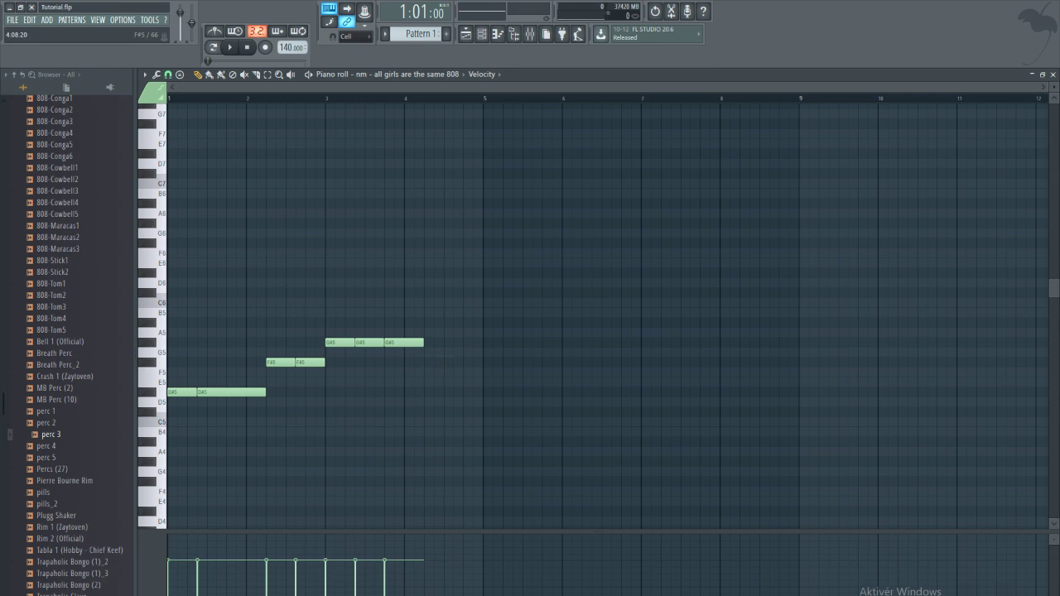
drag(430, 391, 431, 382)
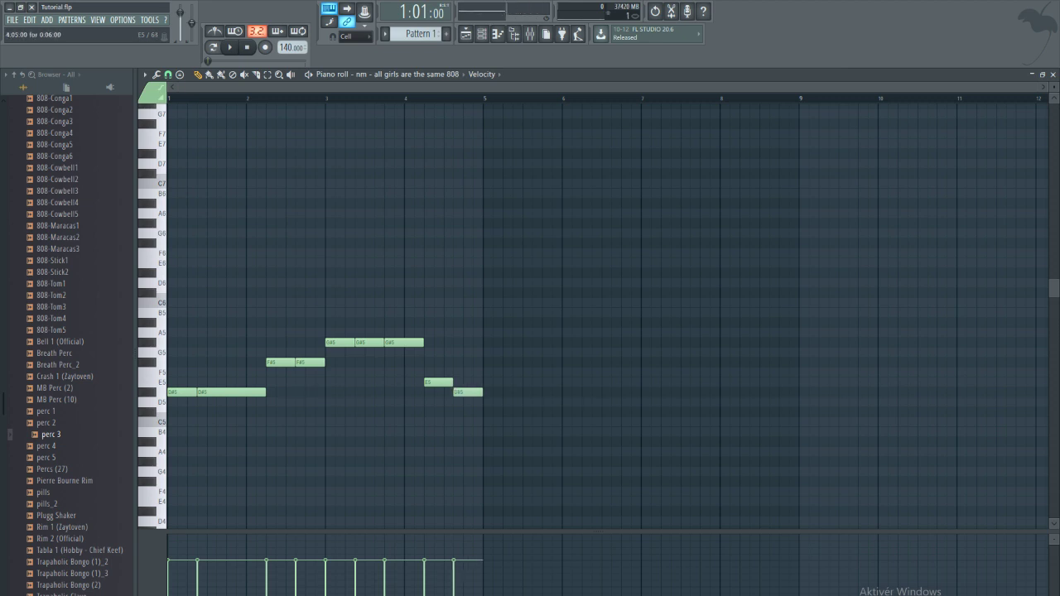
mouse_move(430, 382)
mouse_down()
mouse_move(430, 372)
mouse_move(431, 382)
mouse_up()
Step: Return to the playlist and play the song to hear the 808 pattern with the timeless loop
key(F5)
scroll(595, 348, down, 4)
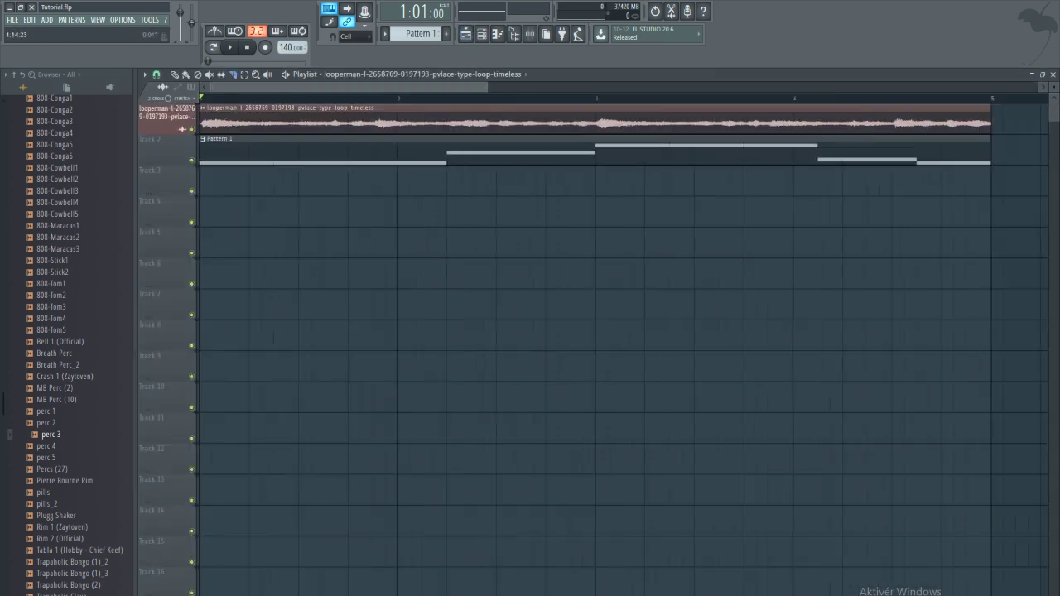
key(space)
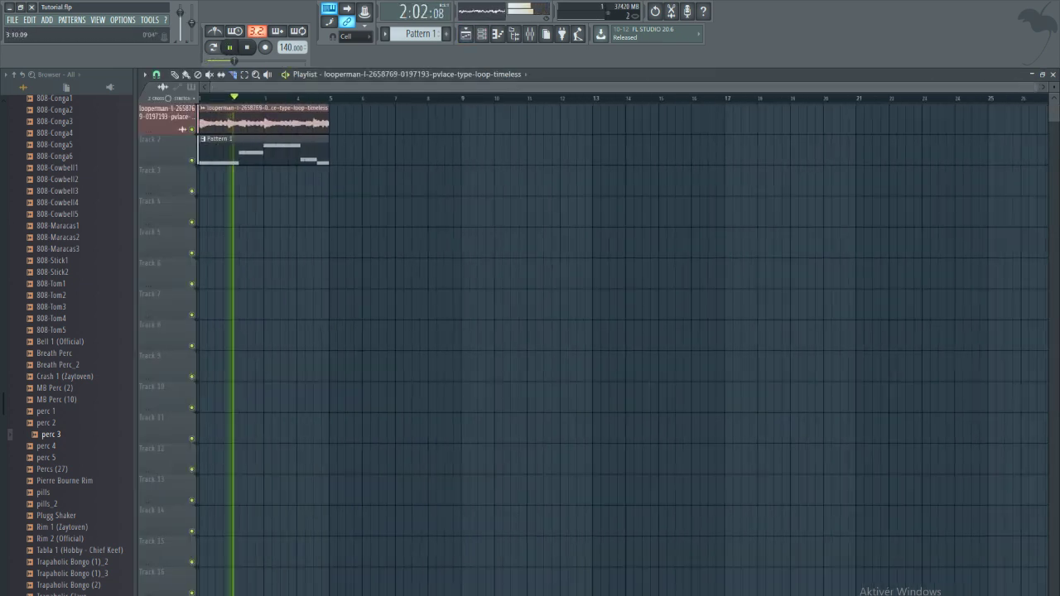
Step: Add short D#6, D#7 and D#6 slide-up notes at the end of bar 4 in the 808 pattern and play the song
key(F7)
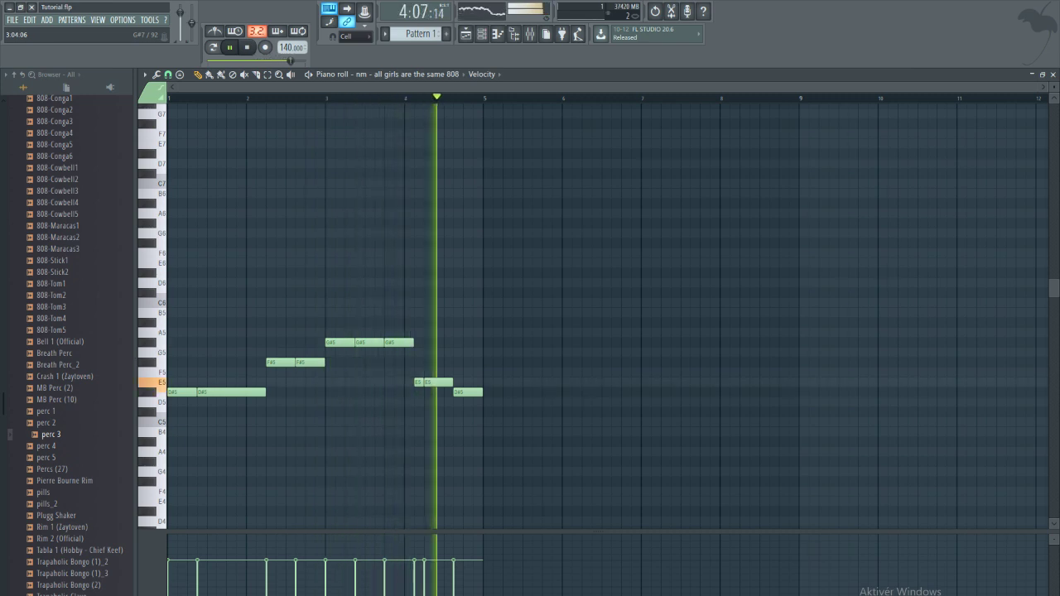
key(F6)
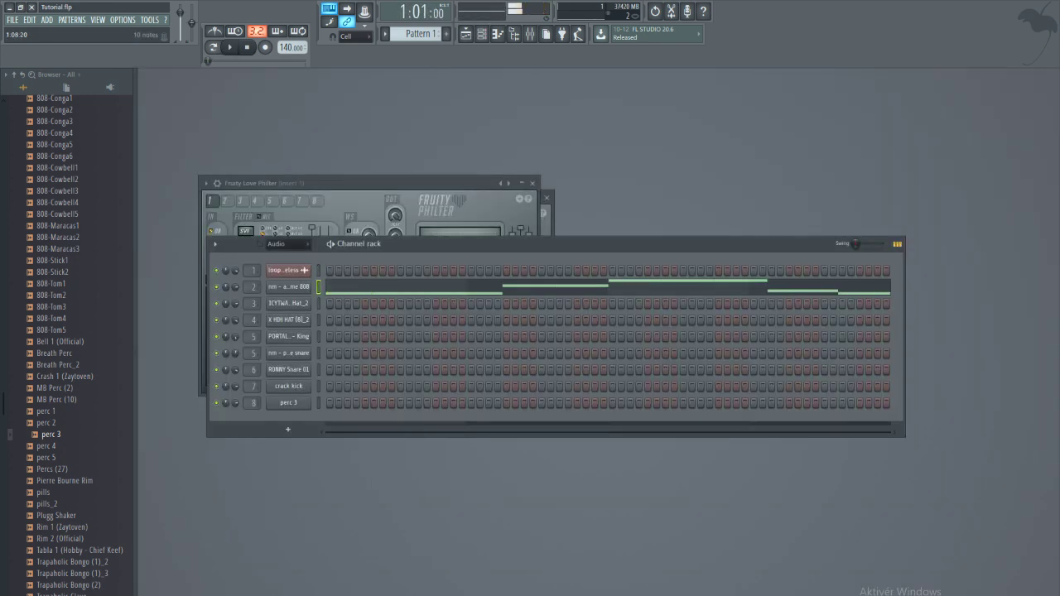
key(F7)
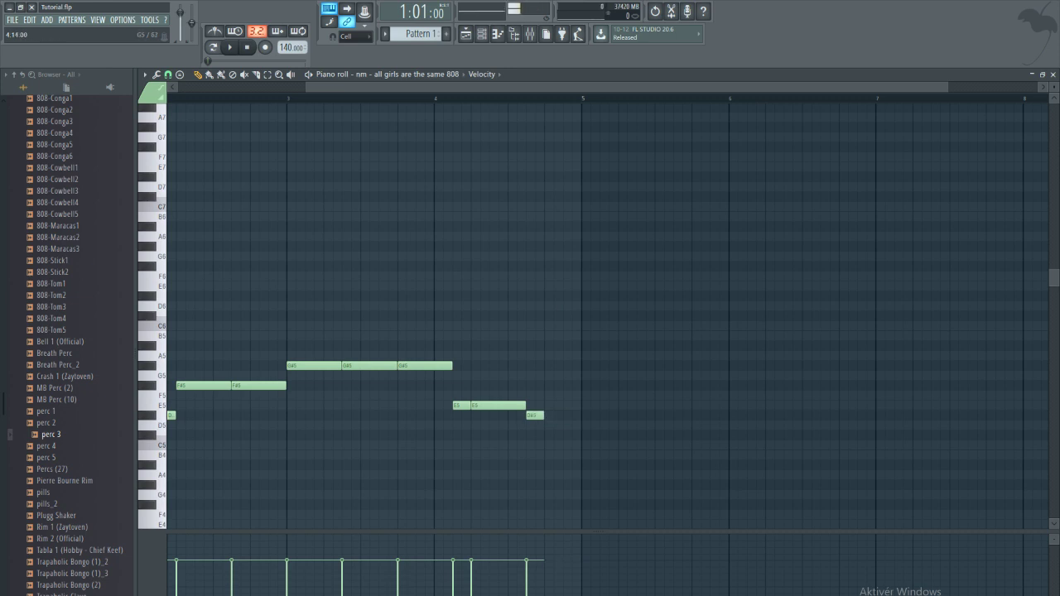
drag(559, 305, 550, 296)
drag(568, 227, 571, 187)
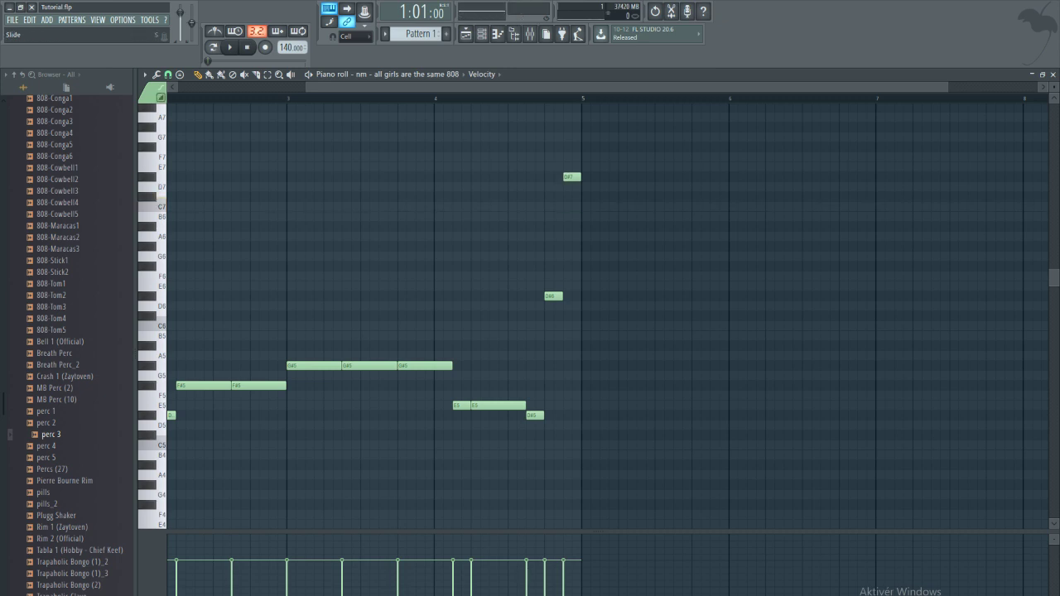
click(577, 296)
key(F5)
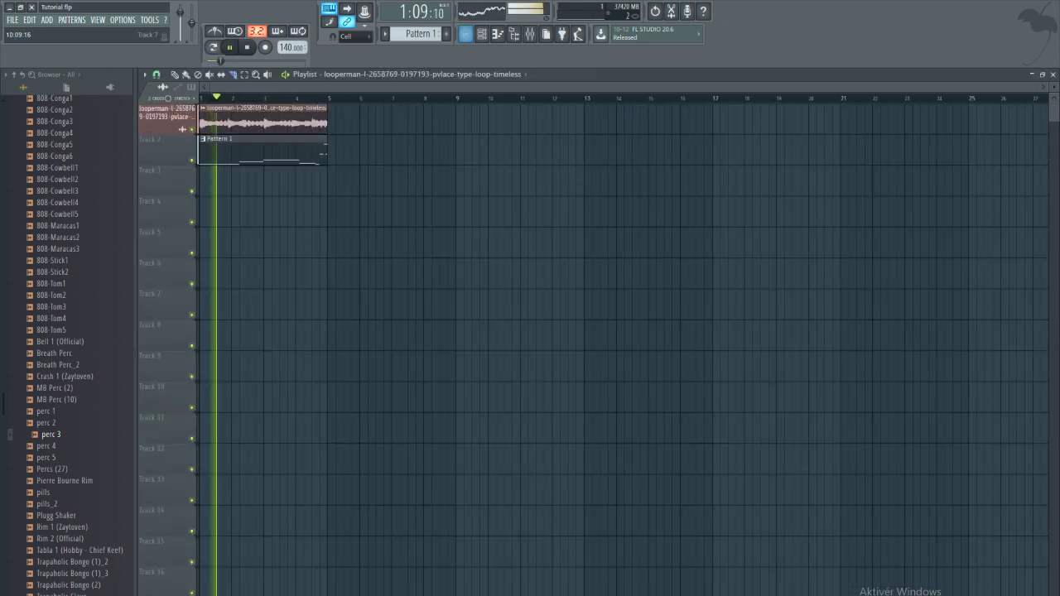
Step: Place hits for the ICYTWAT hat in channel 3 on steps 5 and 37
key(F5)
key(F7)
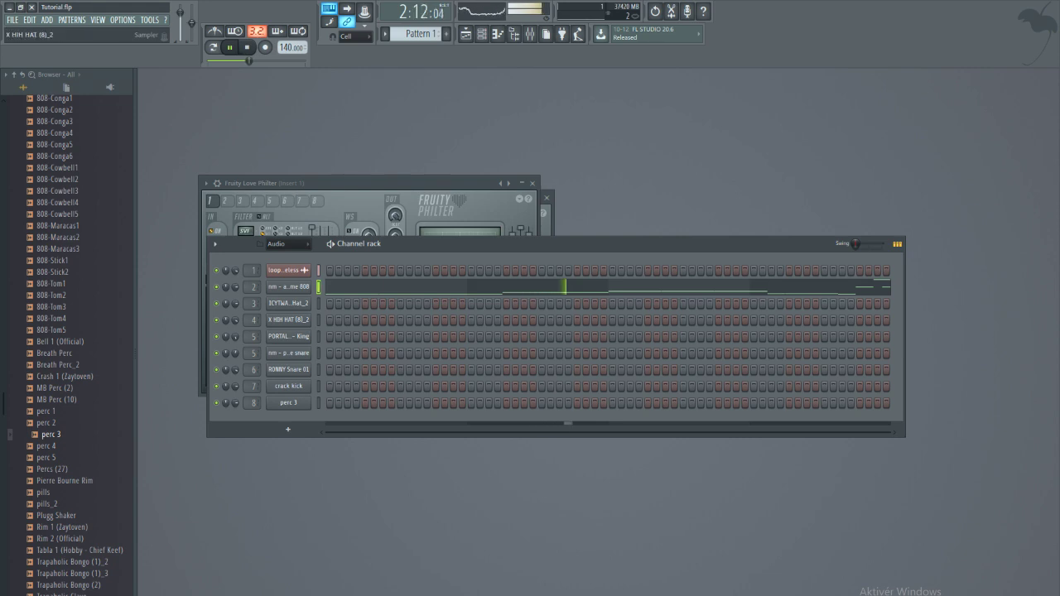
right_click(310, 302)
click(362, 344)
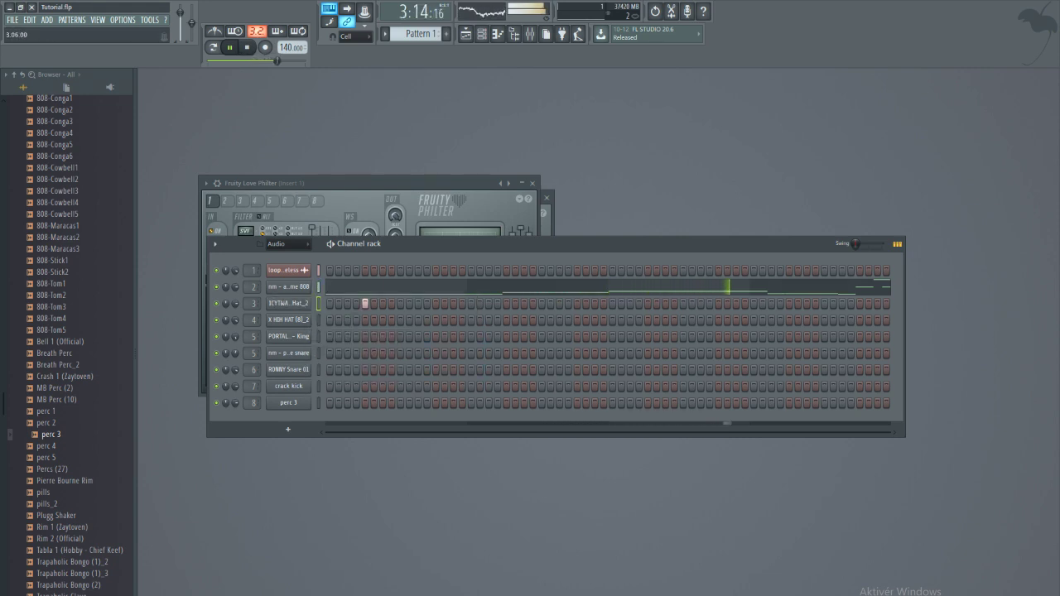
Step: Fill the X HIH HAT (8)_2 channel every two steps and place the PORTAL clap on steps 9, 25, 41 and 57
right_click(282, 320)
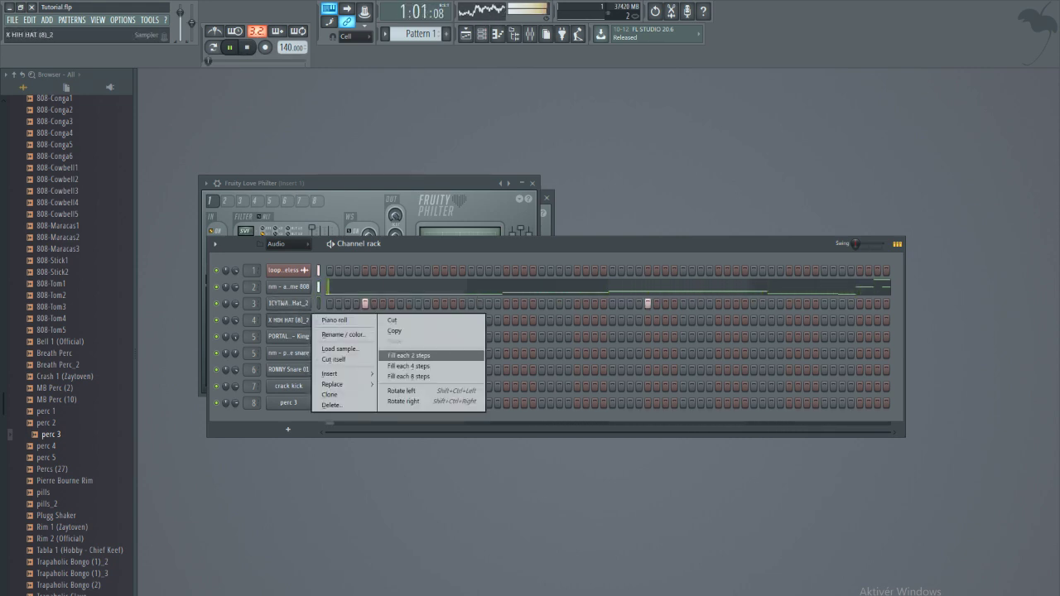
click(406, 355)
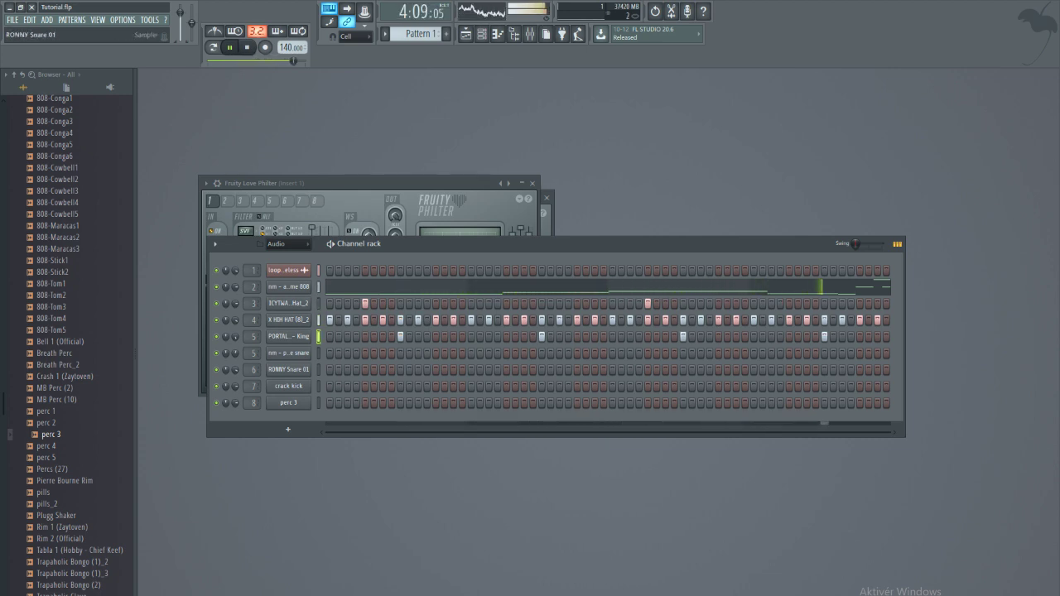
right_click(289, 353)
right_click(288, 336)
click(336, 337)
key(F7)
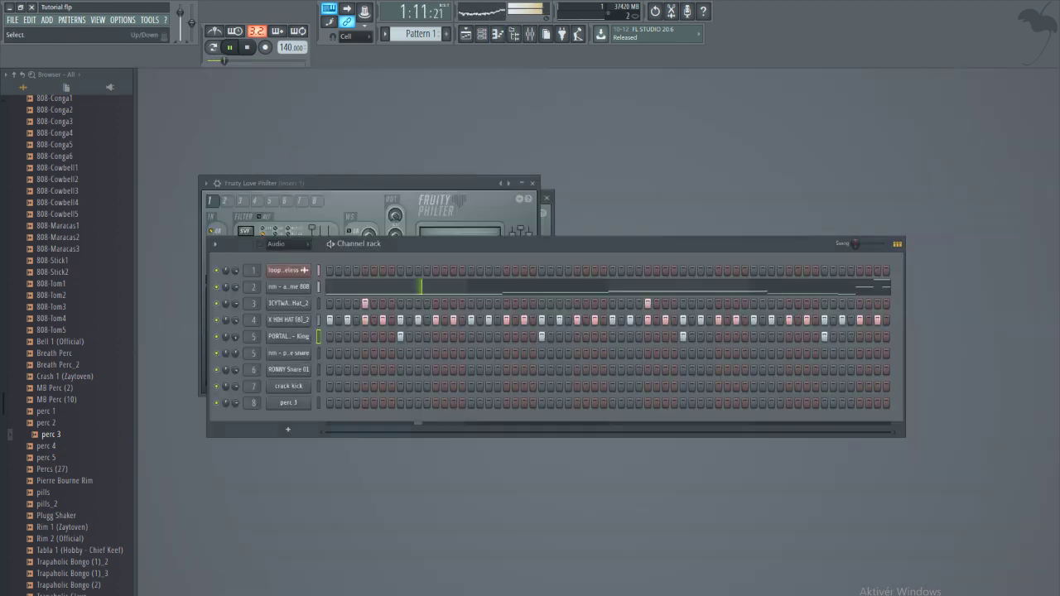
Step: Place a short C5 note of the nm paralyze snare on beat 3 of each of the four bars and play the pattern
right_click(288, 348)
click(340, 354)
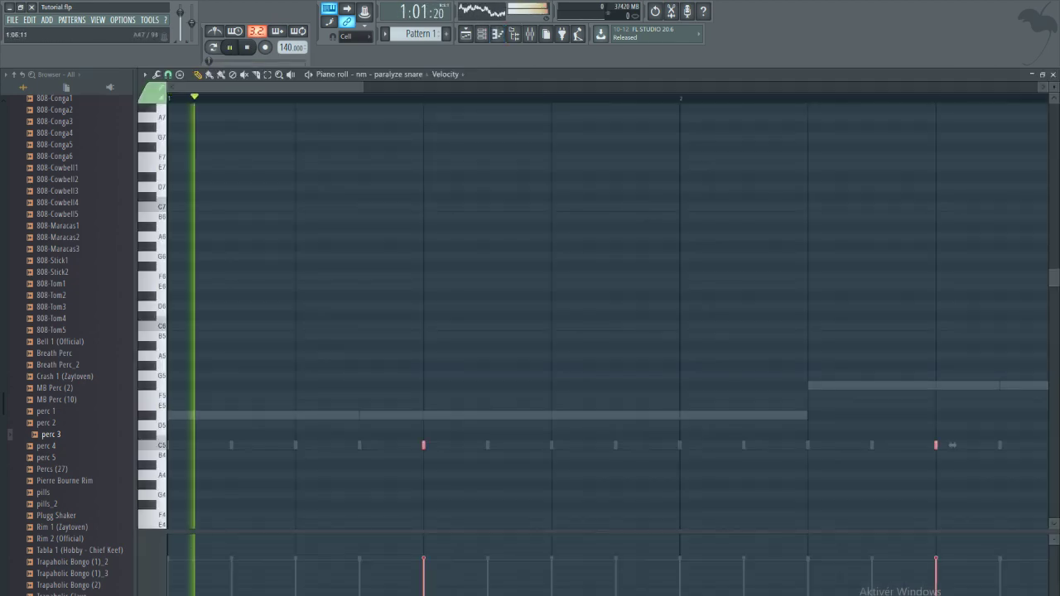
key(space)
click(346, 445)
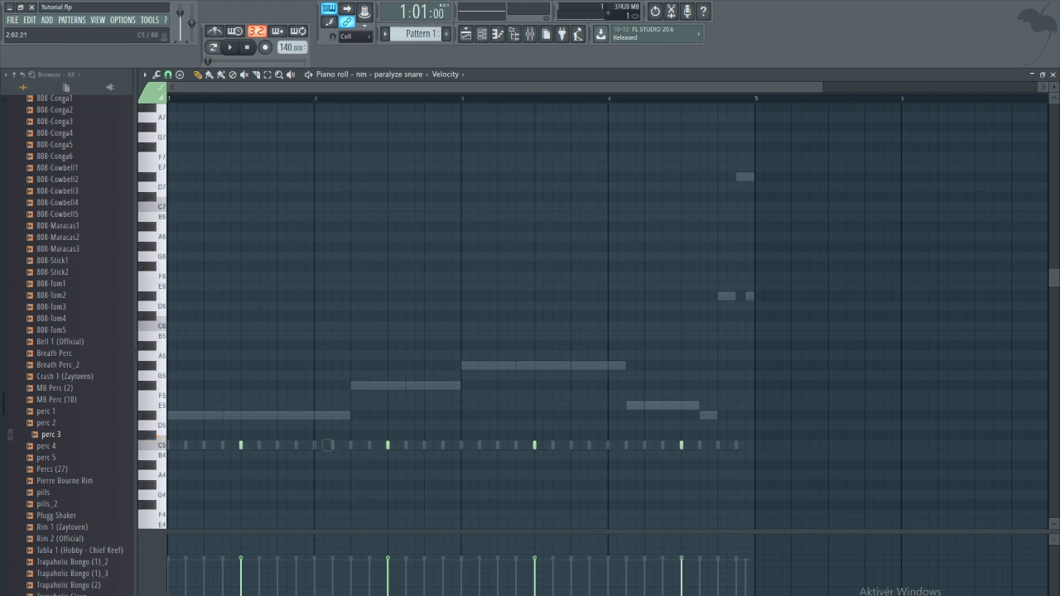
key(space)
key(Escape)
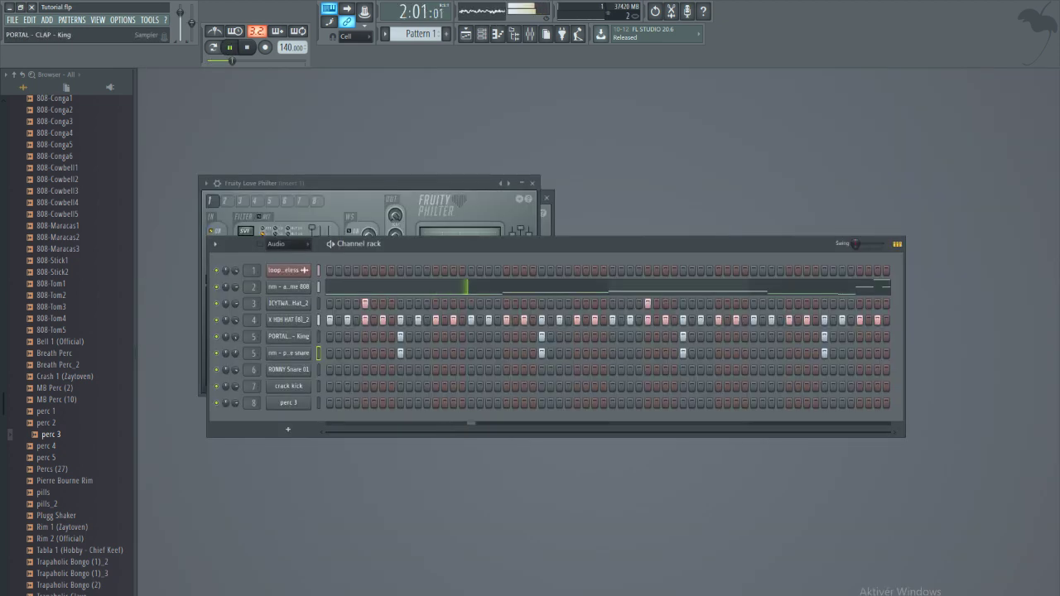
Step: Raise the velocities of the PORTAL clap notes to 100%
right_click(288, 336)
click(339, 342)
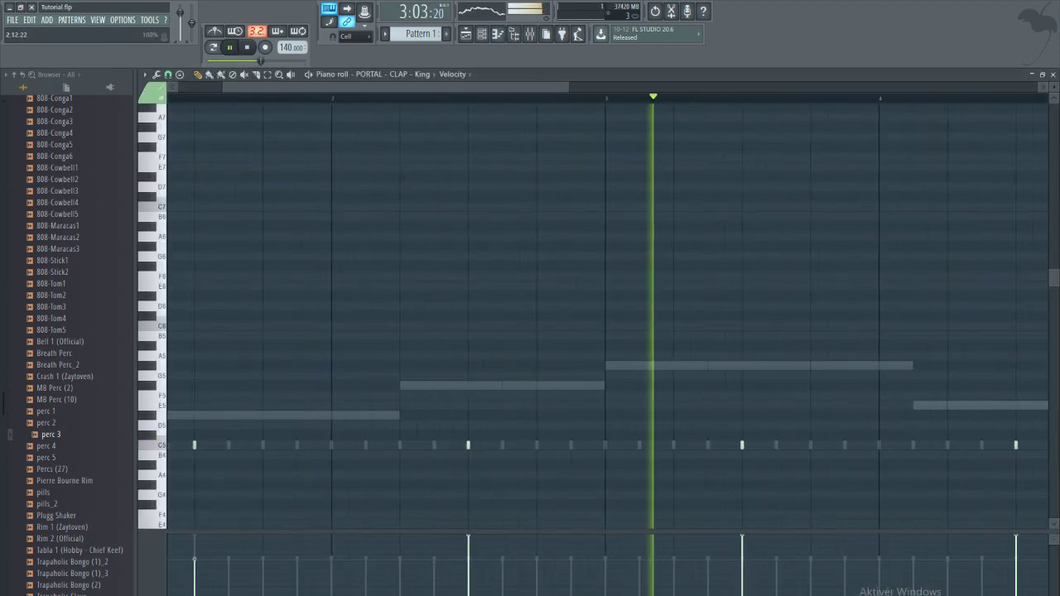
key(Escape)
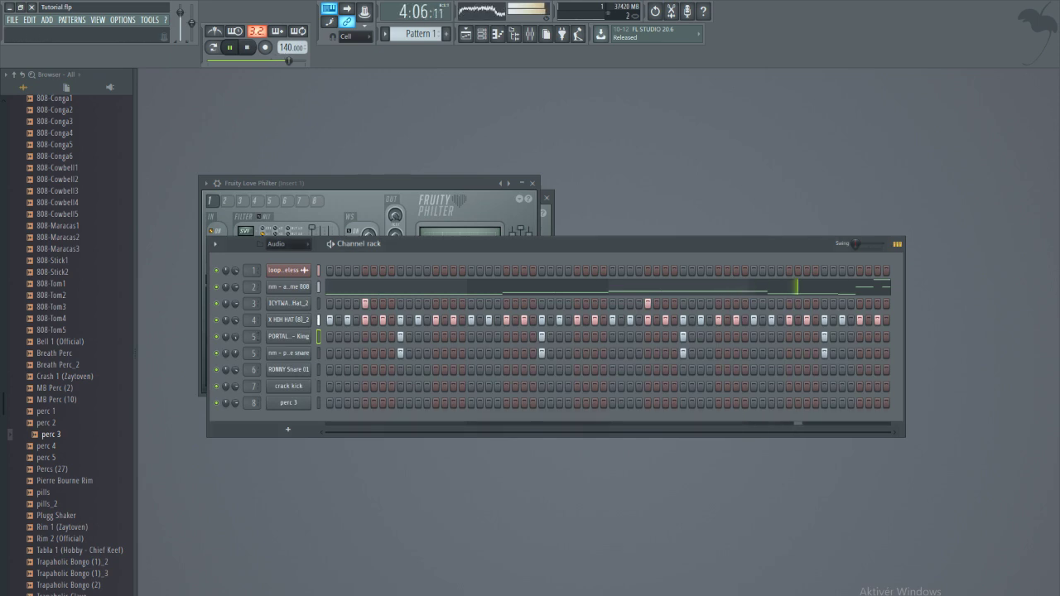
right_click(313, 335)
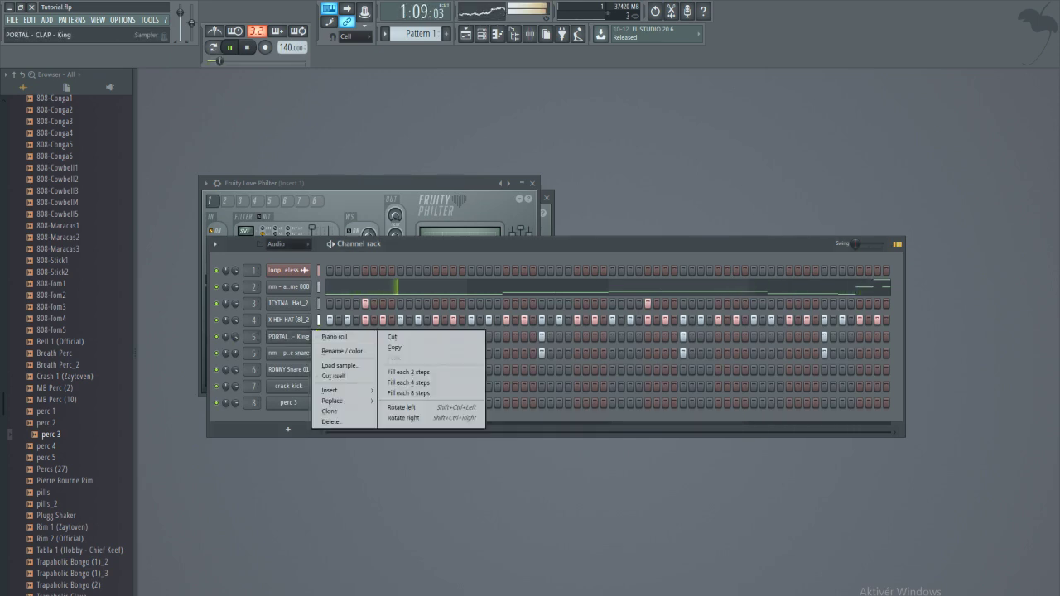
click(340, 337)
key(Escape)
Step: Place RONNY Snare 01 C5 notes on beat 3 of every bar, plus extra hits early in bar 2, late in bar 3 and early in bar 4
right_click(286, 369)
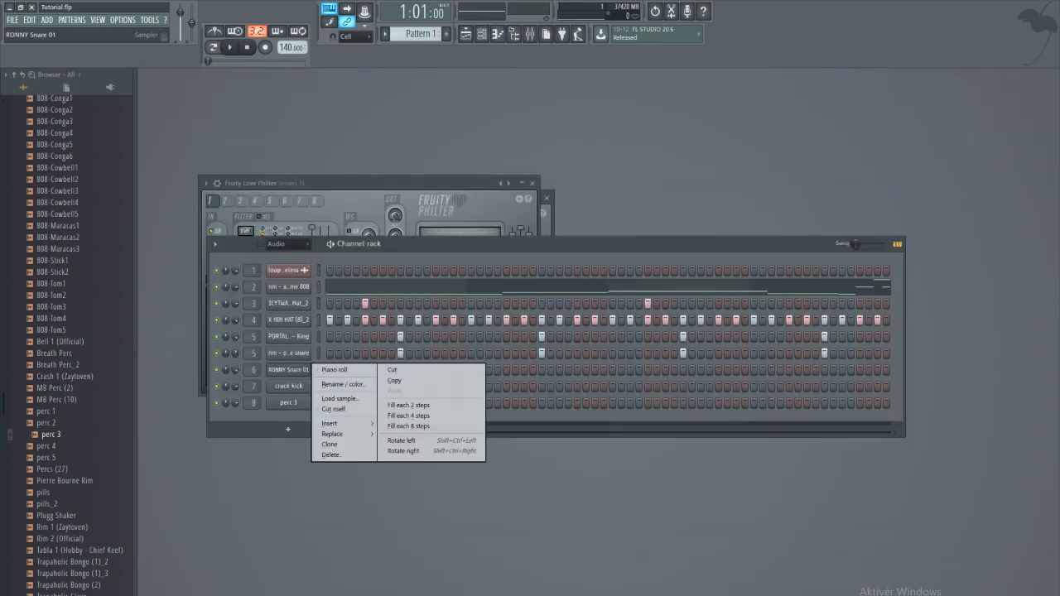
click(298, 372)
key(space)
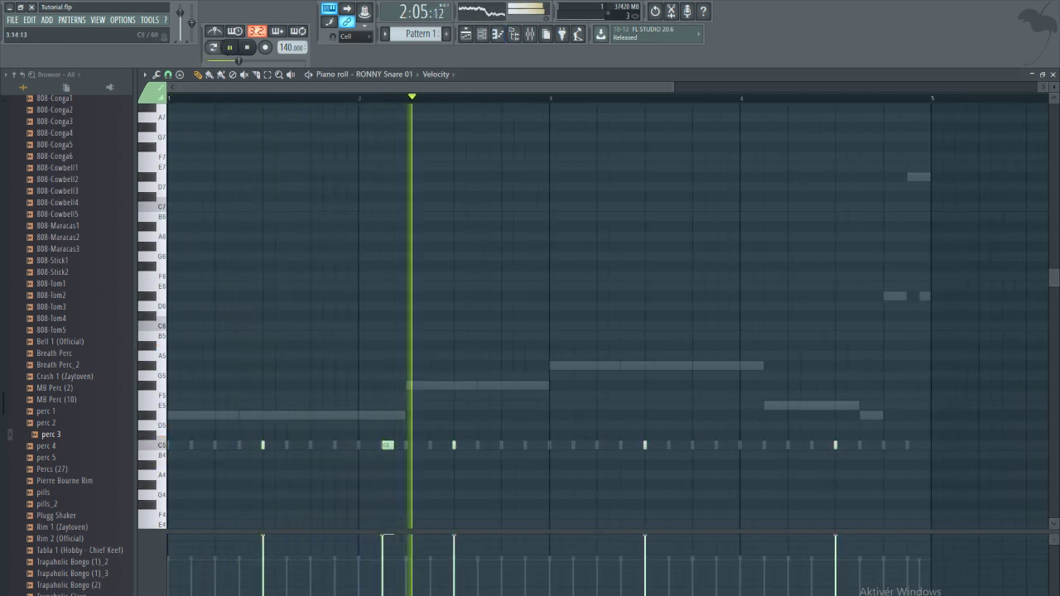
click(722, 444)
click(769, 445)
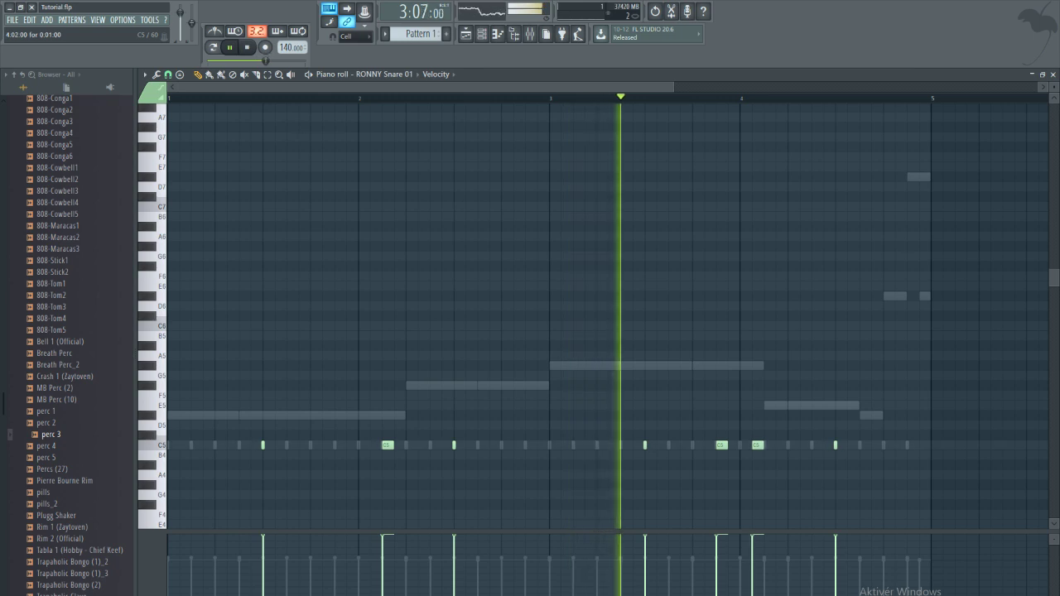
key(F7)
Step: Place three C5 notes for perc 3 on steps 3, 7 and 8 of bar 1, lower their velocities and play the pattern
right_click(288, 402)
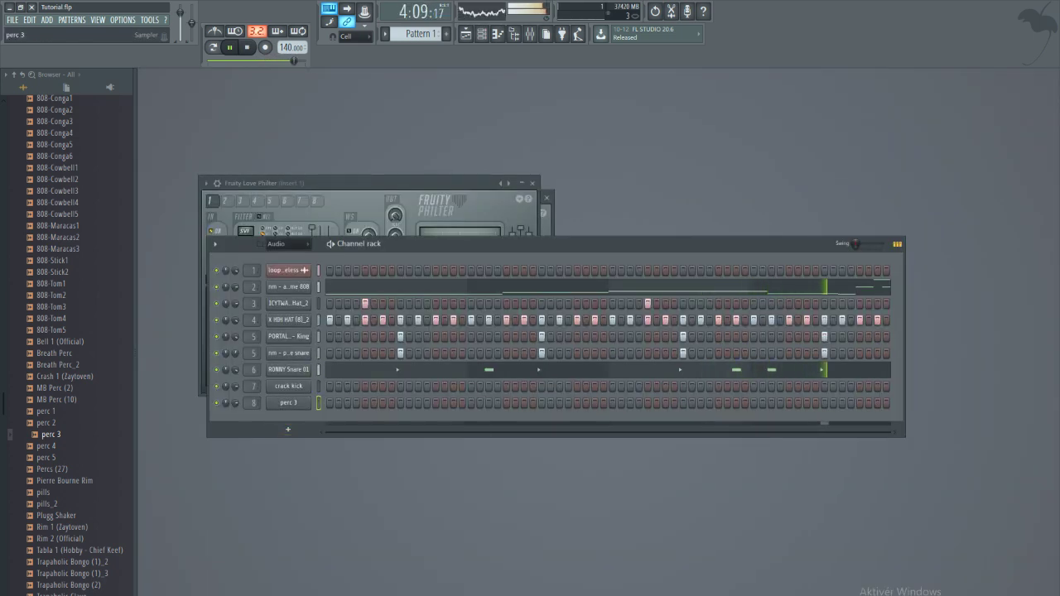
key(space)
right_click(288, 403)
click(336, 404)
scroll(300, 127, down, 3)
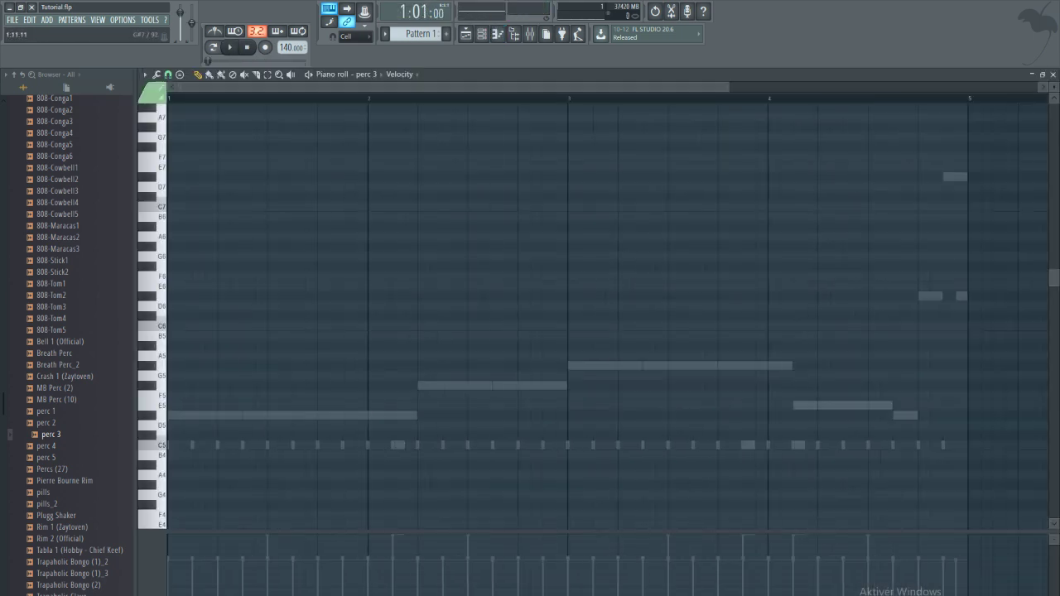
drag(215, 426, 194, 445)
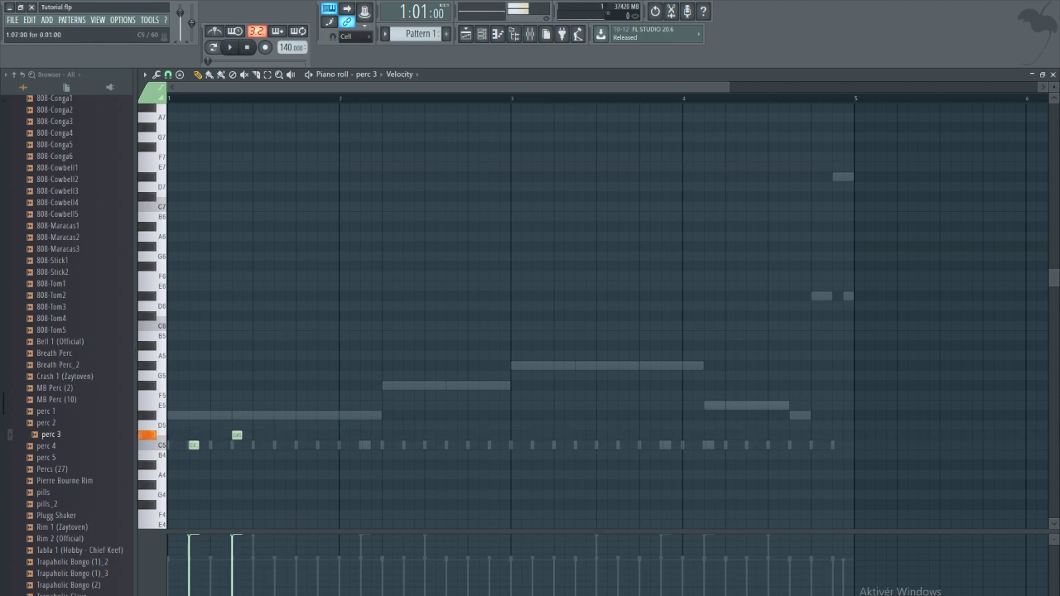
click(246, 435)
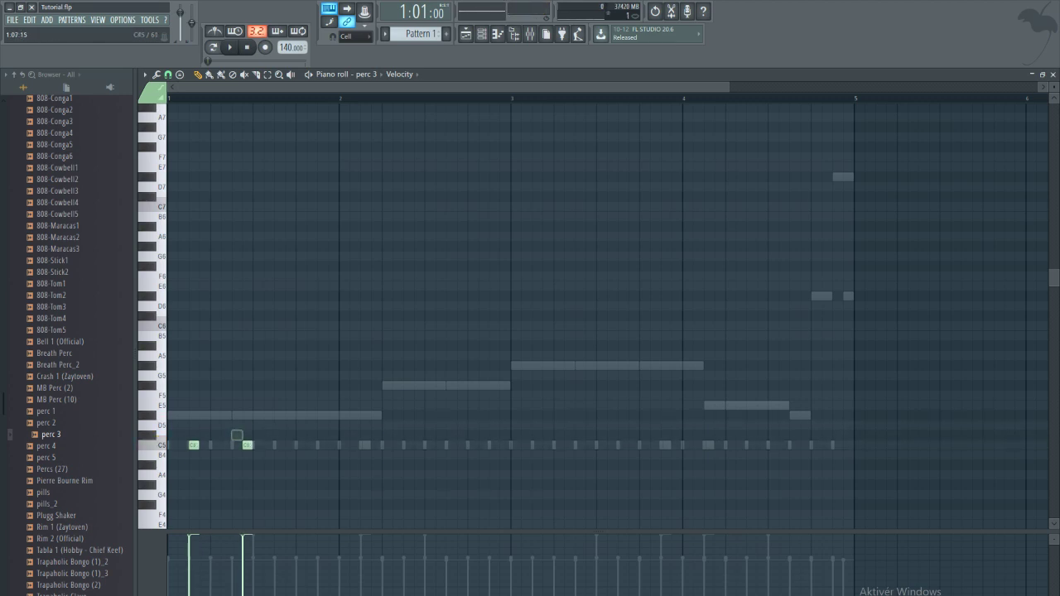
click(237, 435)
key(space)
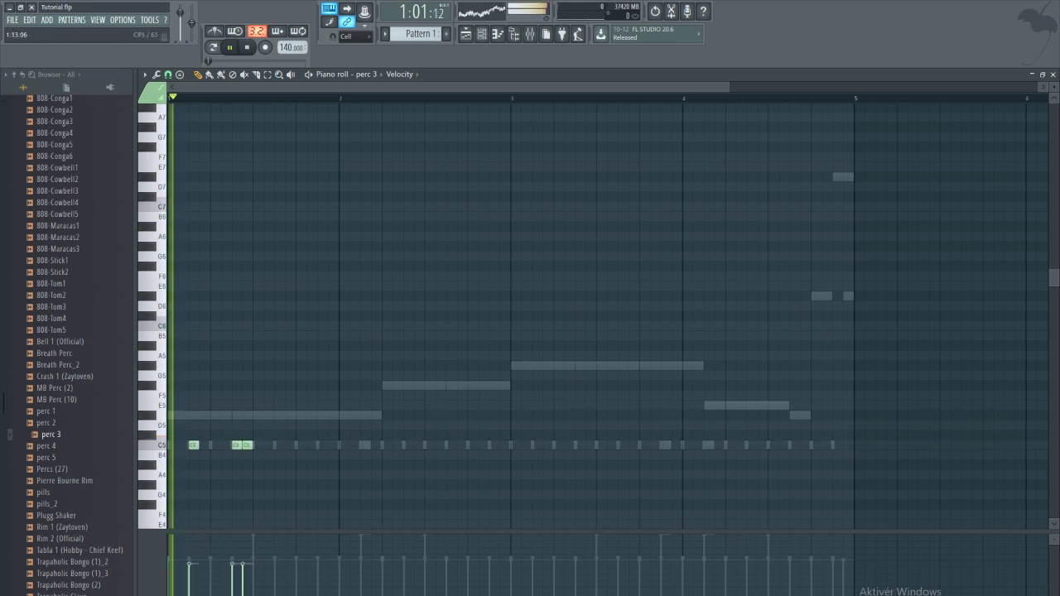
Step: Add three consecutive A#4 notes for perc 3 from beat 4 of bar 2, and duplicate the two-bar phrase into bars 3 and 4
click(472, 465)
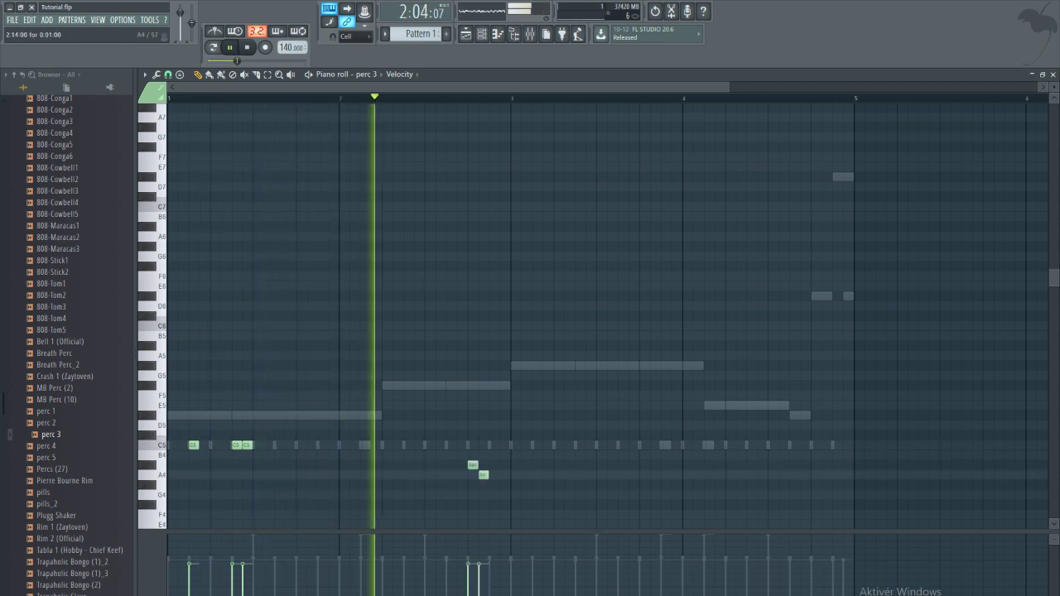
click(484, 465)
click(495, 465)
key(ctrl+a)
key(ctrl+b)
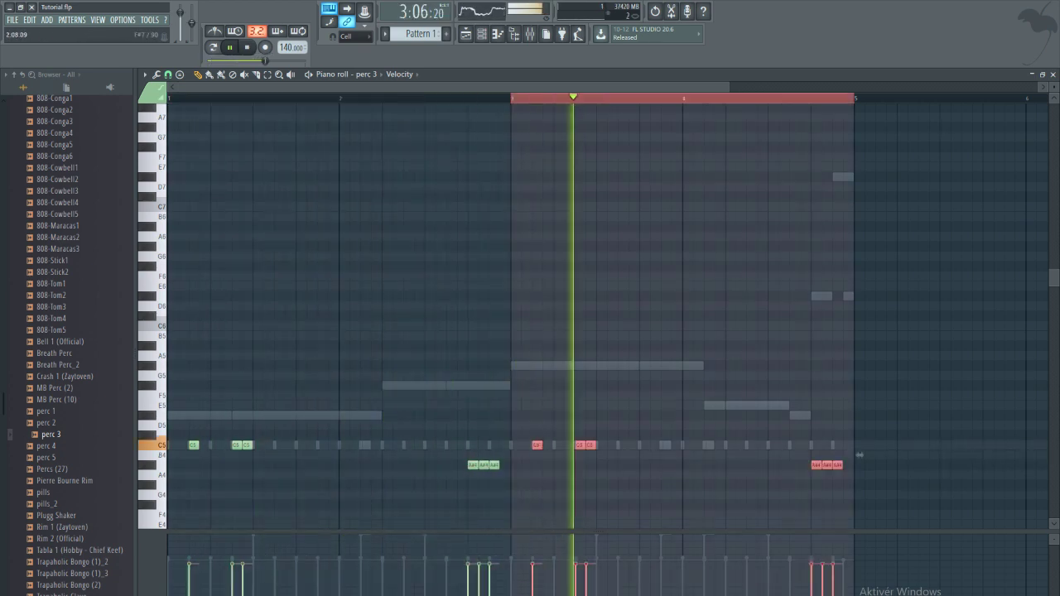
key(ctrl+d)
key(Escape)
key(space)
right_click(310, 384)
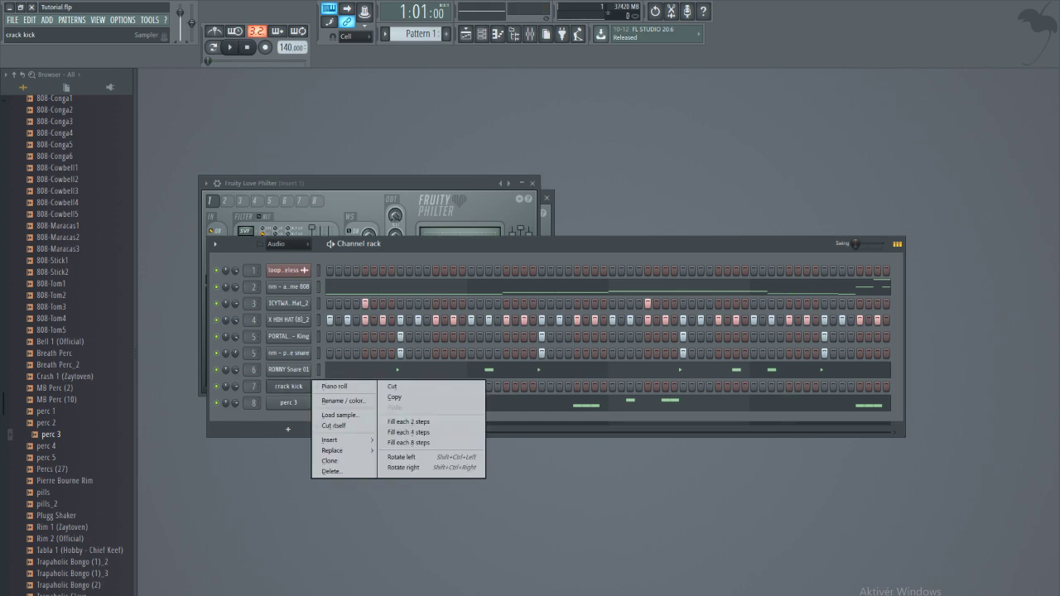
click(335, 386)
key(Escape)
Step: Copy all notes of the all girls are the same 808 channel and paste them into the crack kick channel's piano roll
click(348, 287)
key(ctrl+a)
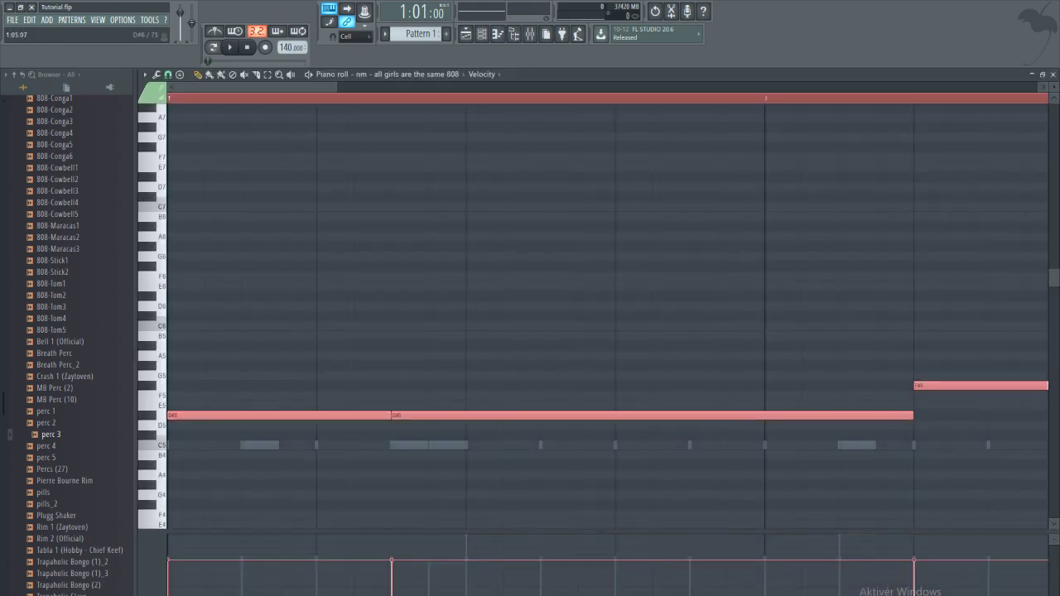
key(Escape)
key(F7)
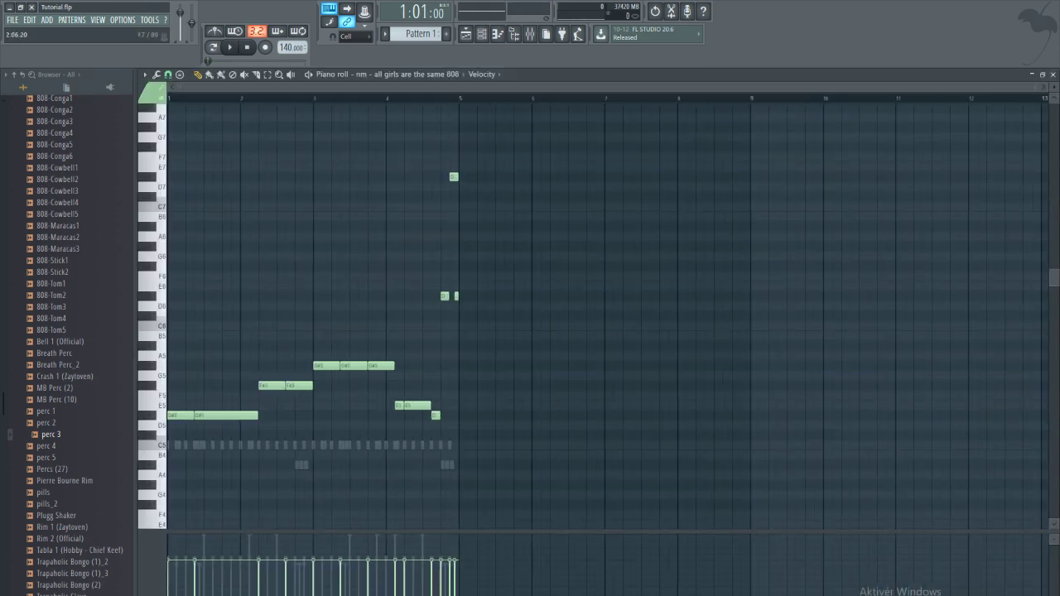
key(ctrl+a)
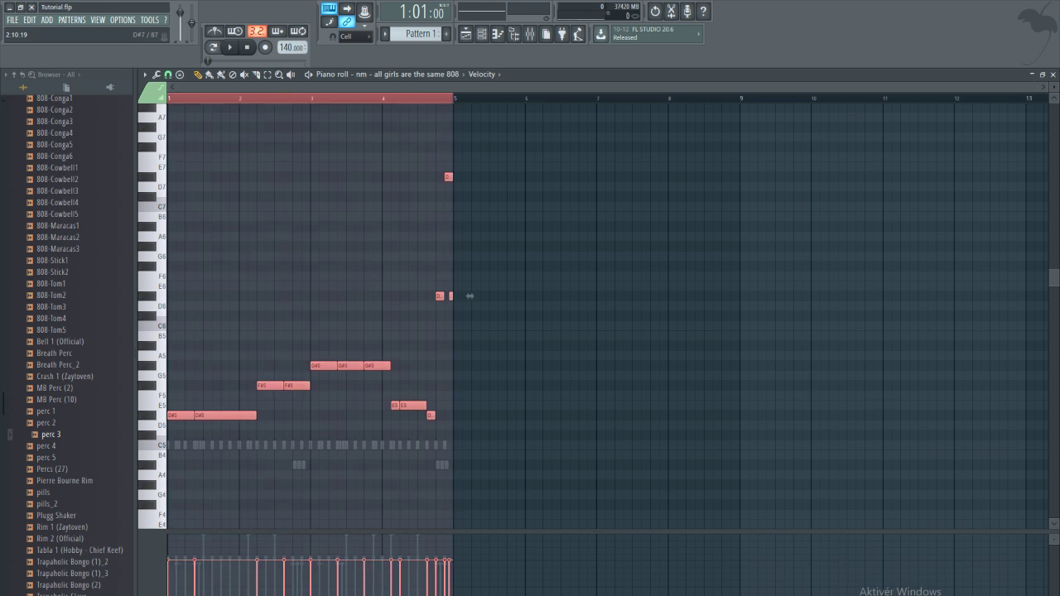
key(F7)
right_click(309, 384)
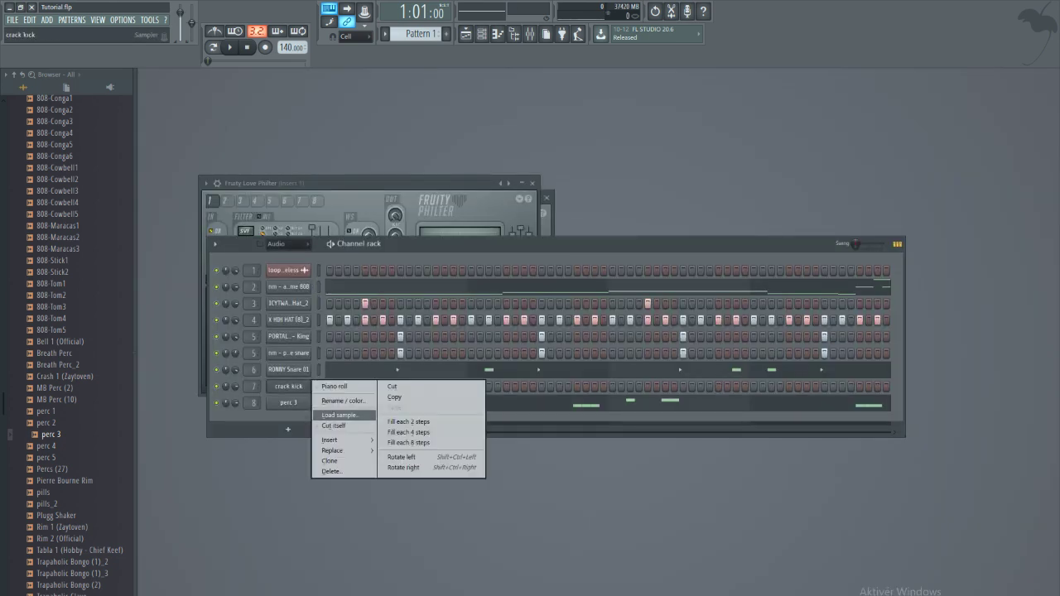
click(336, 387)
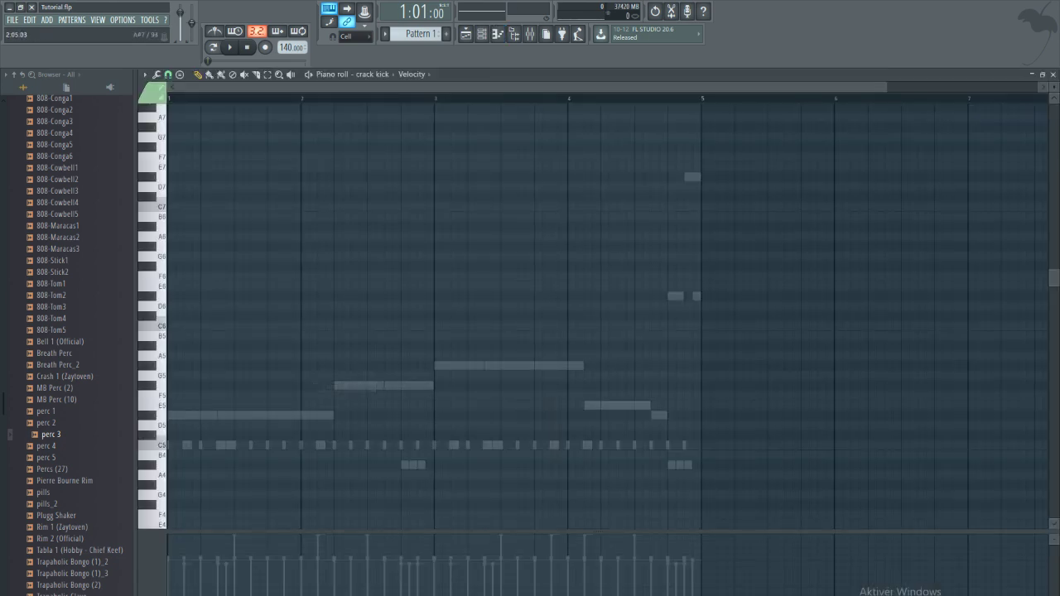
scroll(479, 296, down, 3)
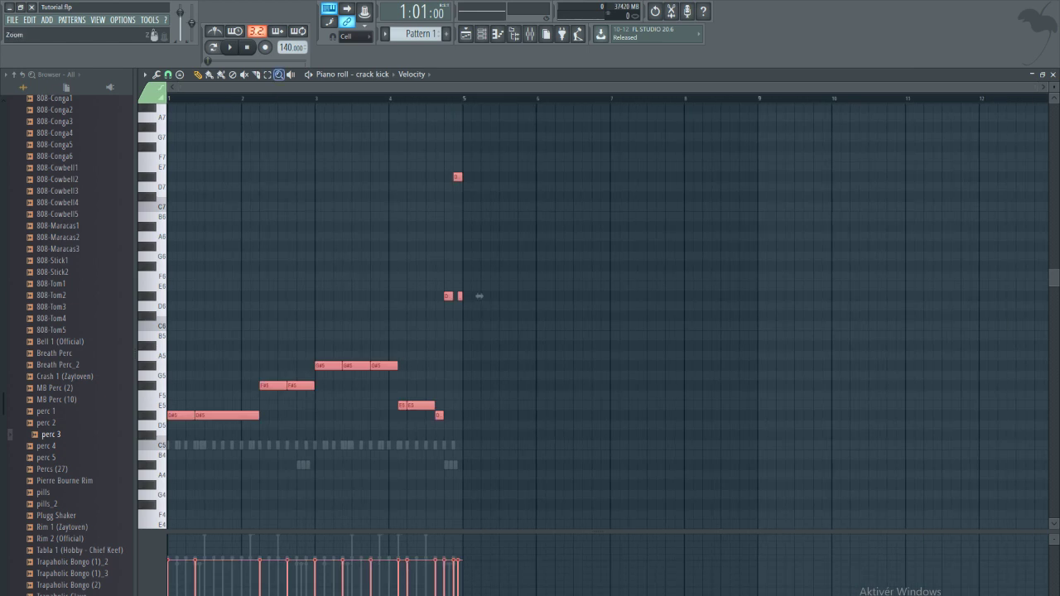
Step: Transpose the crack kick notes down three semitones, flatten the phrases to C5 with C#5 in bar 3, and delete the high C6 and C7 notes
drag(479, 295, 479, 325)
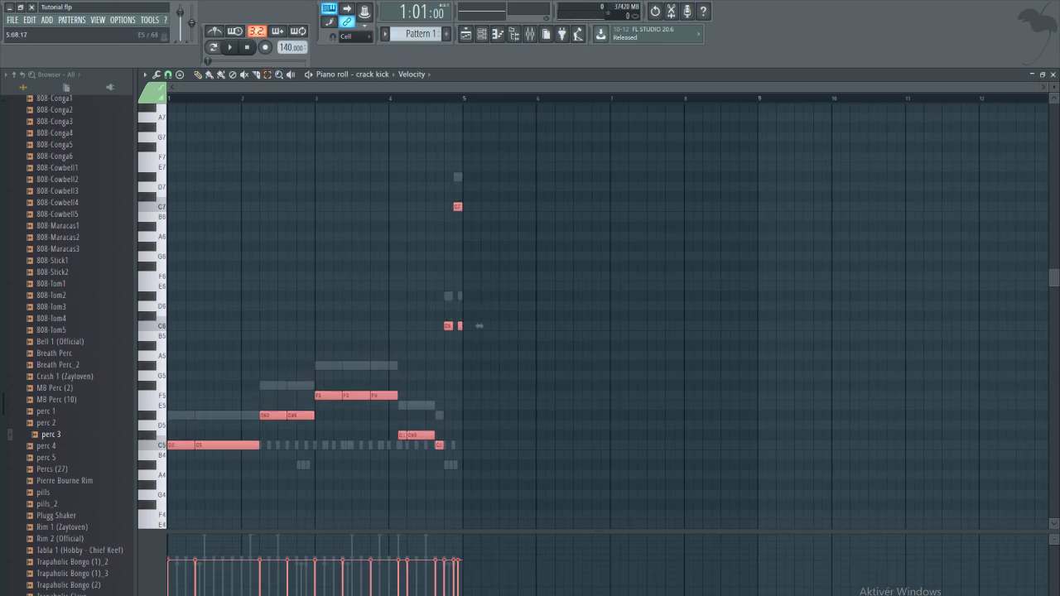
drag(495, 429, 261, 372)
drag(415, 405, 414, 445)
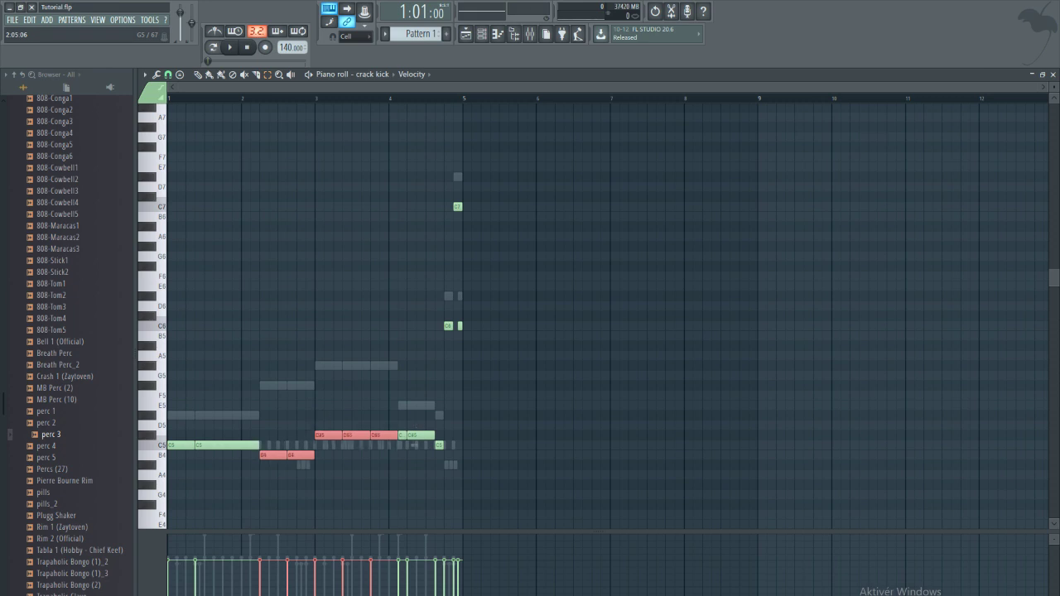
drag(322, 469, 274, 445)
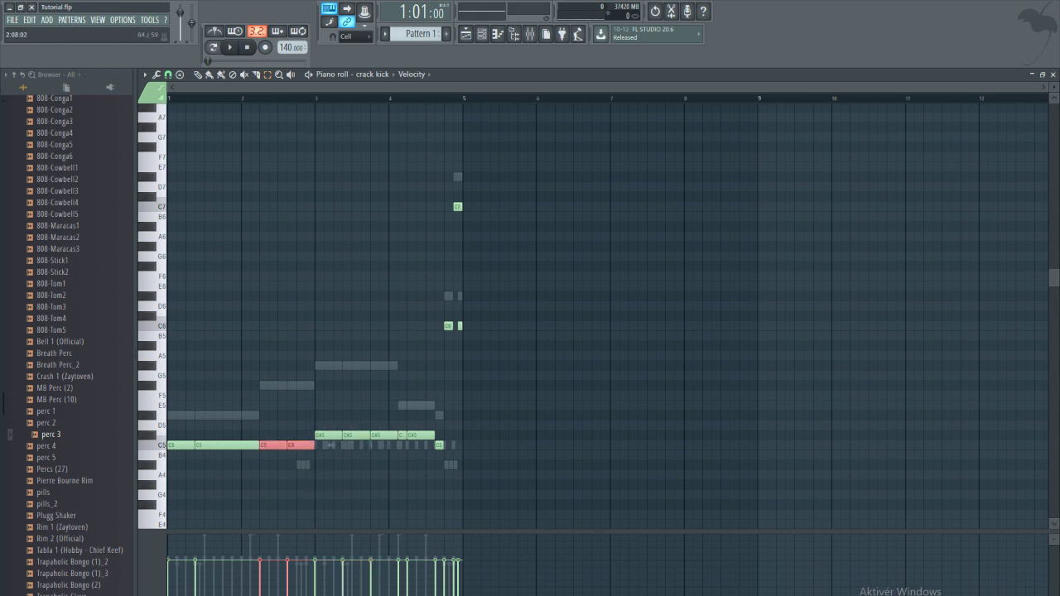
drag(417, 439, 402, 421)
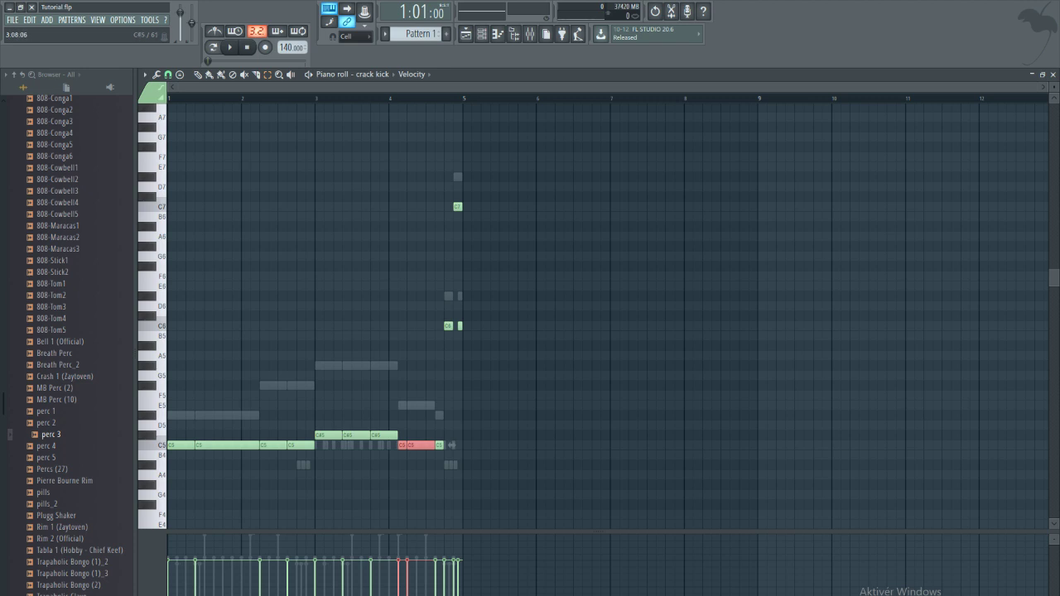
drag(493, 381, 416, 133)
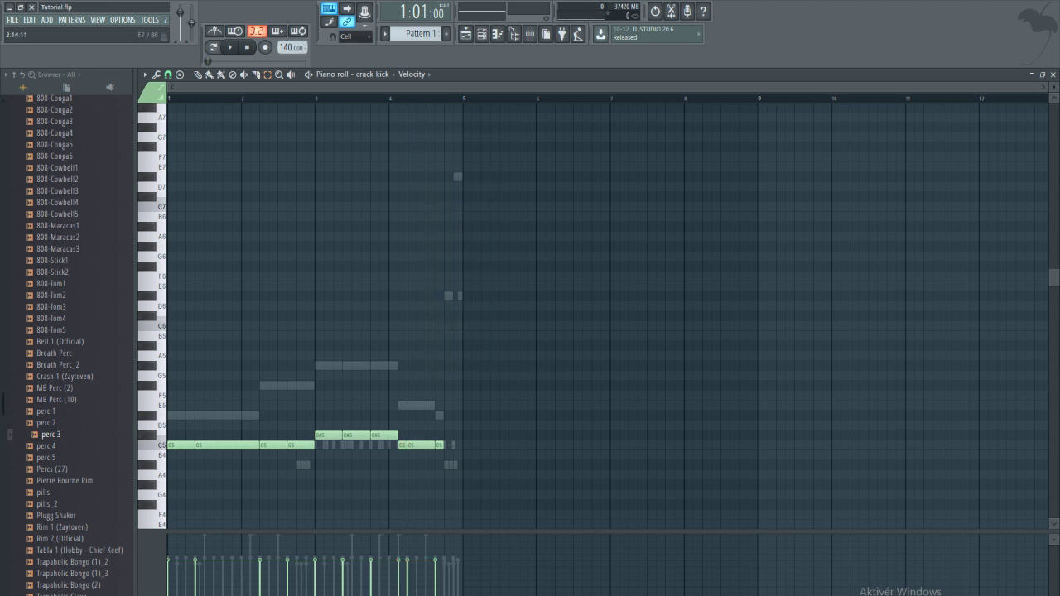
Step: Extend the last C5 crack kick note to the end of bar 4, raise all kick velocities evenly, and play the pattern
key(space)
key(space)
drag(439, 546, 166, 548)
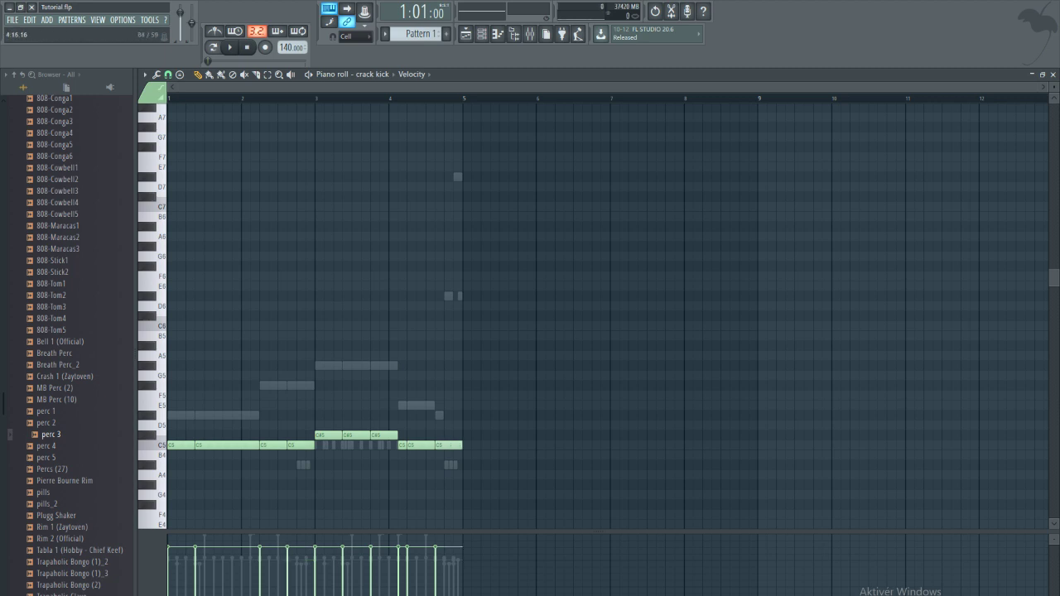
key(space)
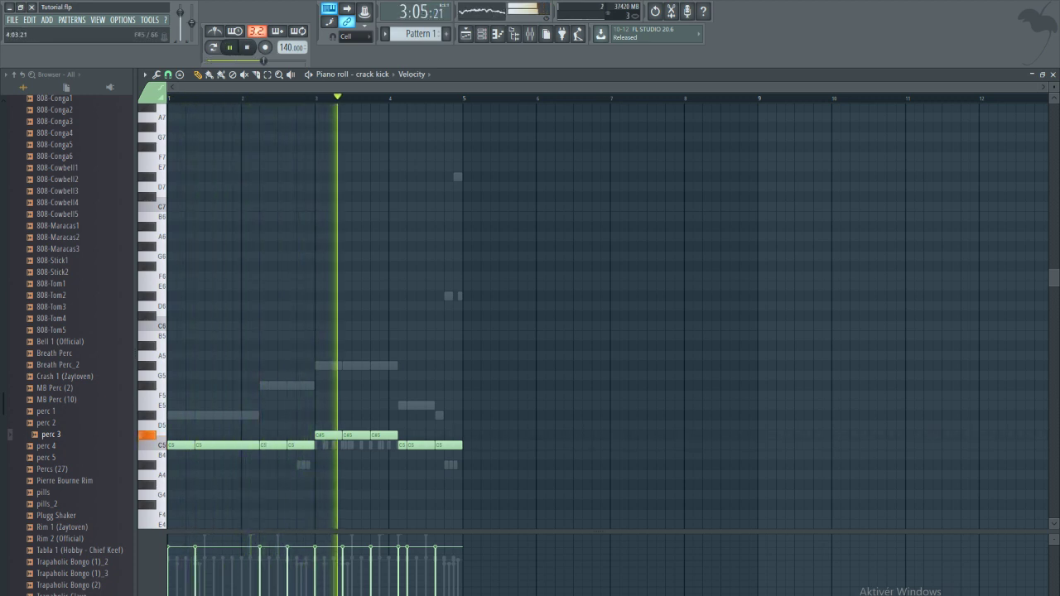
key(F7)
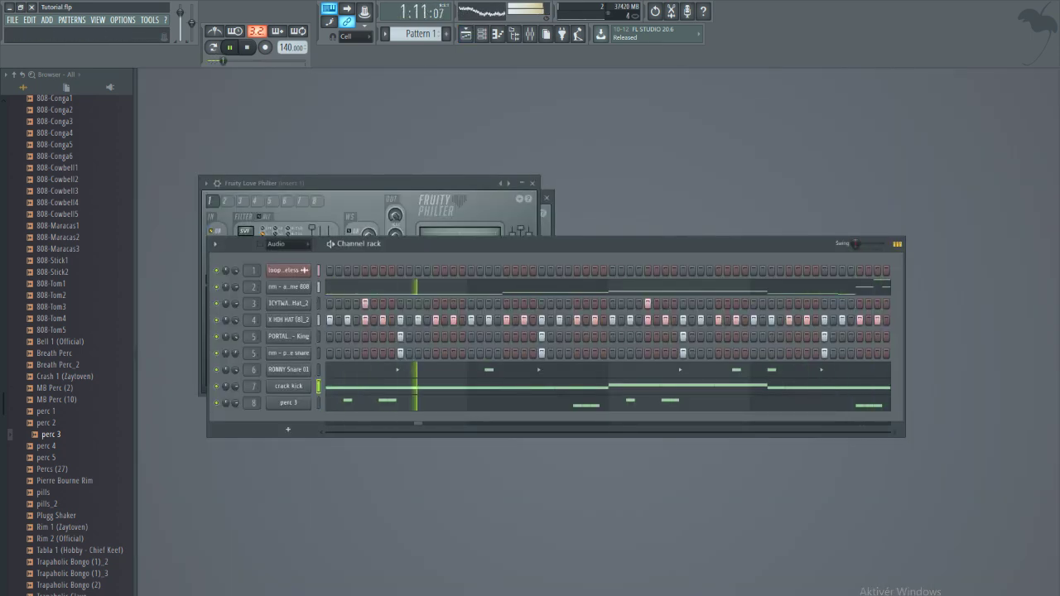
Step: Stop playback and move the Pattern 1 clip on Track 2 of the playlist to bar 5
key(F5)
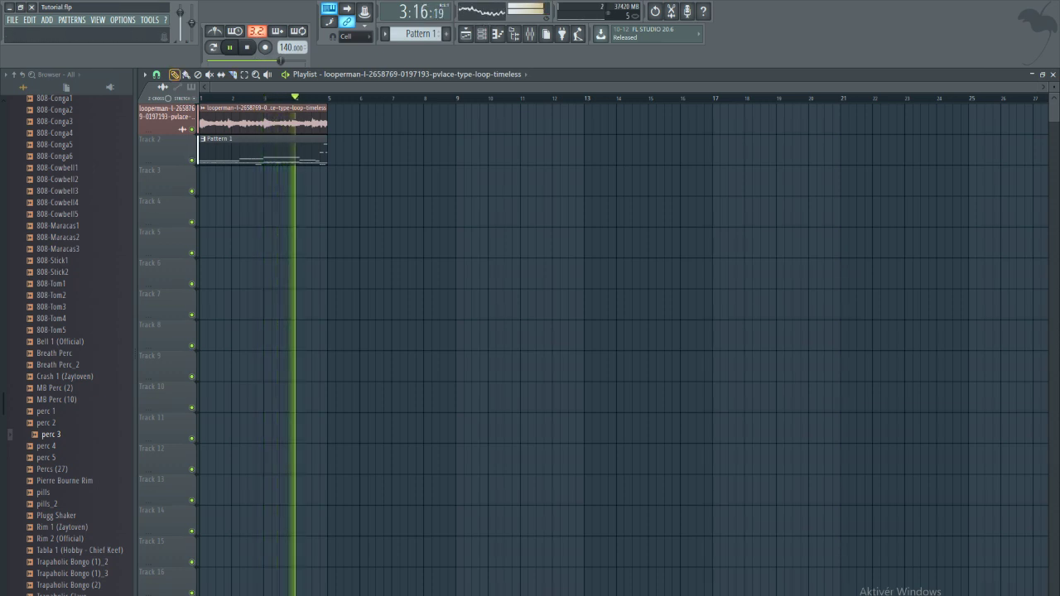
key(space)
drag(212, 150, 340, 149)
click(333, 212)
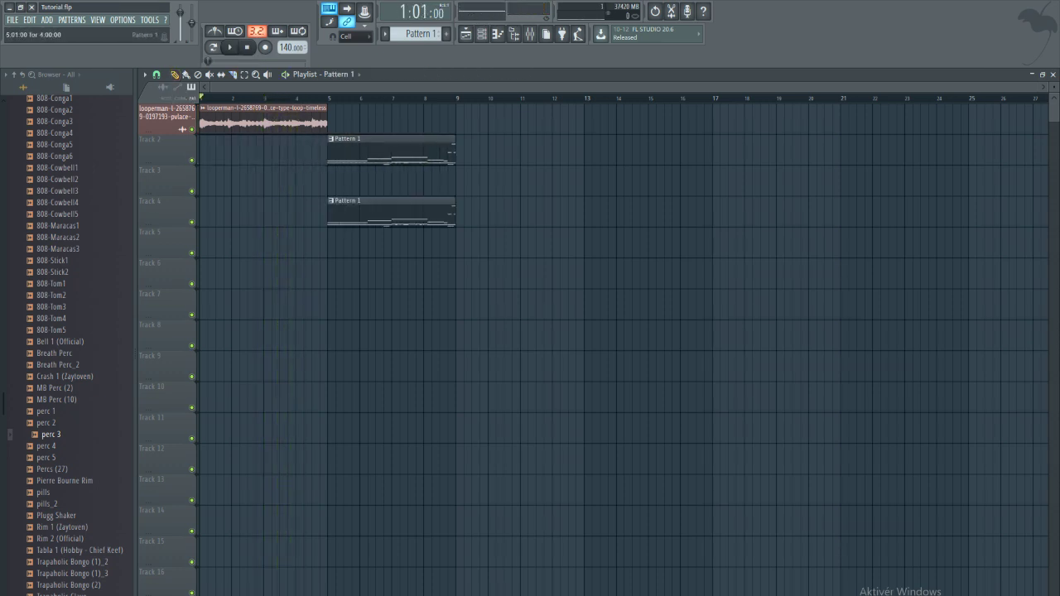
key(F5)
key(F5)
key(ctrl+alt+z)
key(ctrl+alt+z)
key(ctrl+alt+z)
key(ctrl+alt+z)
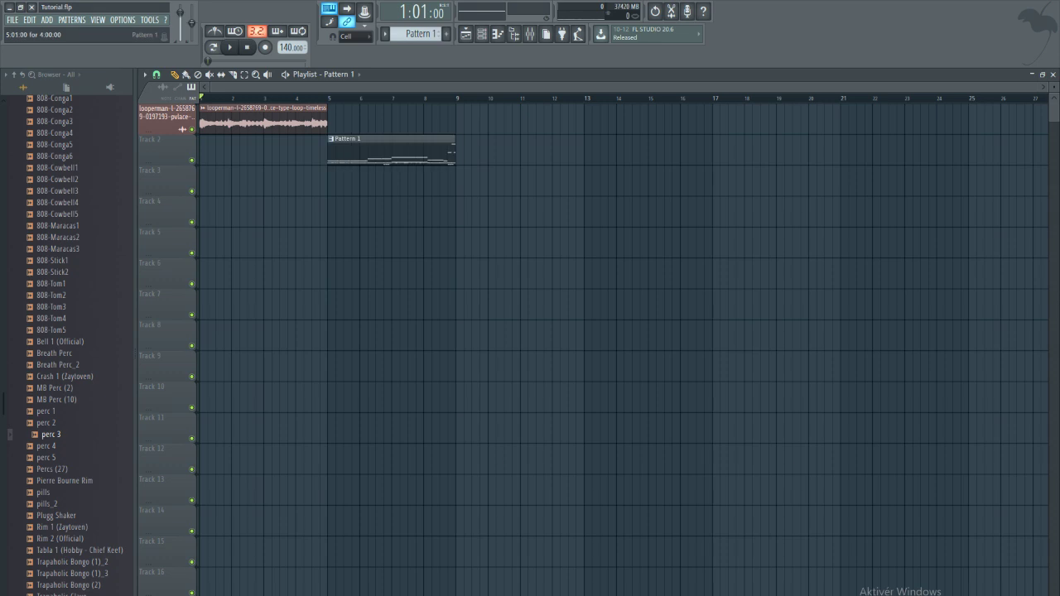
Step: Move the Pattern 1 clip to bar 9 and repeat the timeless loop on Track 1 at bars 5, 9 and 13
drag(348, 149, 476, 150)
click(307, 121)
drag(368, 121, 329, 120)
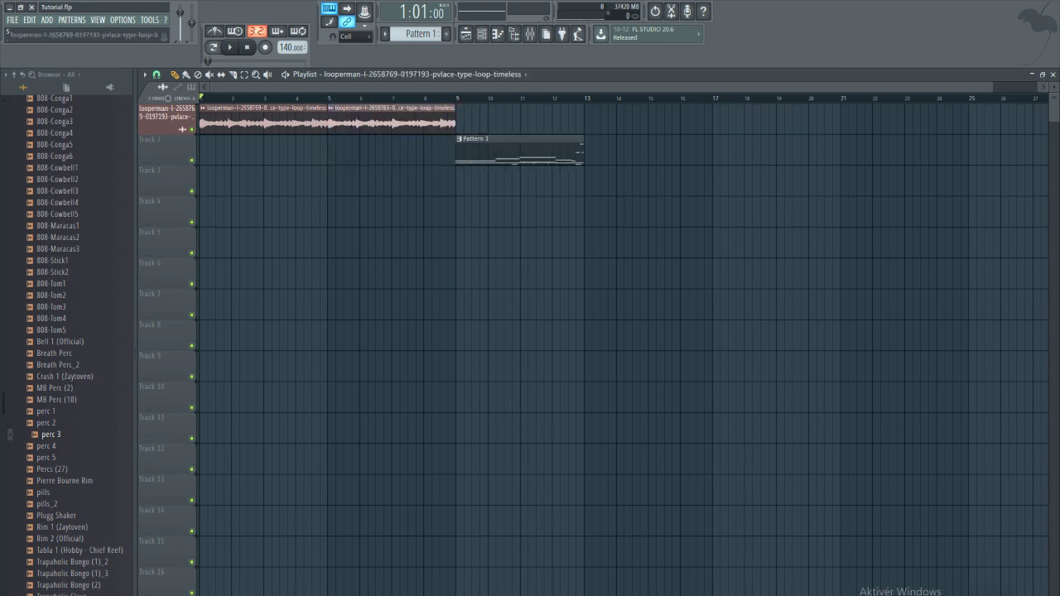
drag(470, 121, 460, 121)
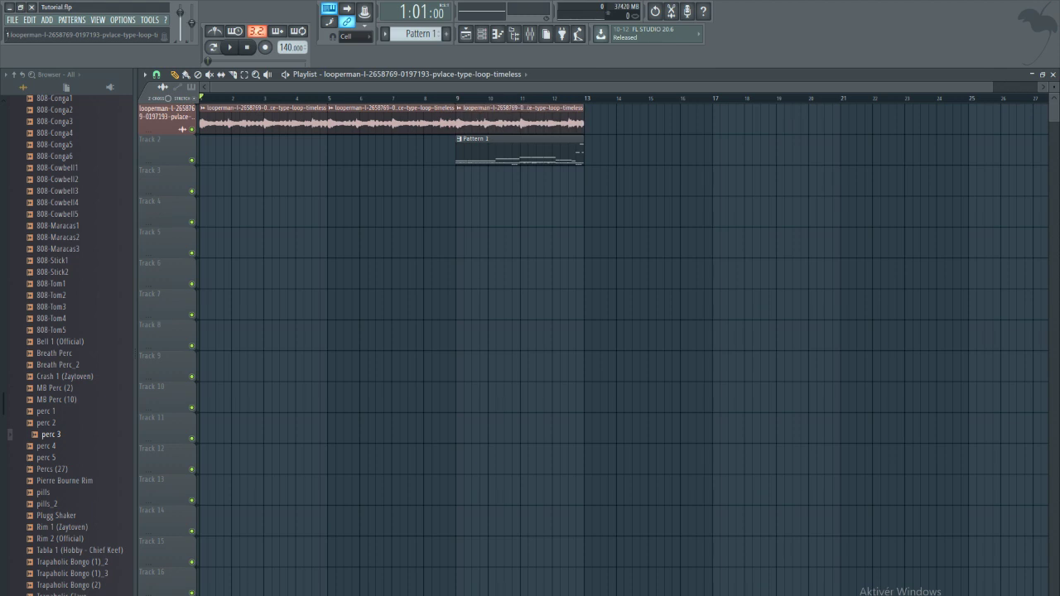
drag(595, 121, 587, 120)
Step: Add another Pattern 1 clip after the existing one on Track 2 and return to the channel rack
click(519, 150)
mouse_move(651, 150)
mouse_down()
mouse_move(595, 150)
mouse_move(643, 150)
mouse_up()
key(F5)
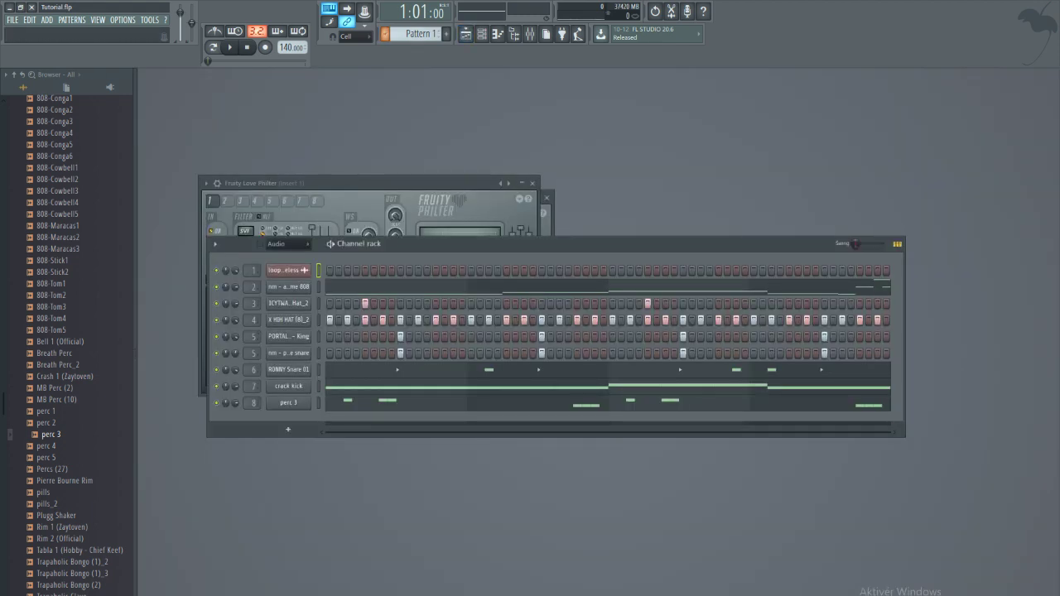
Step: Add a TAL-BassLine - TAL [64bit] instrument channel to the channel rack
click(288, 429)
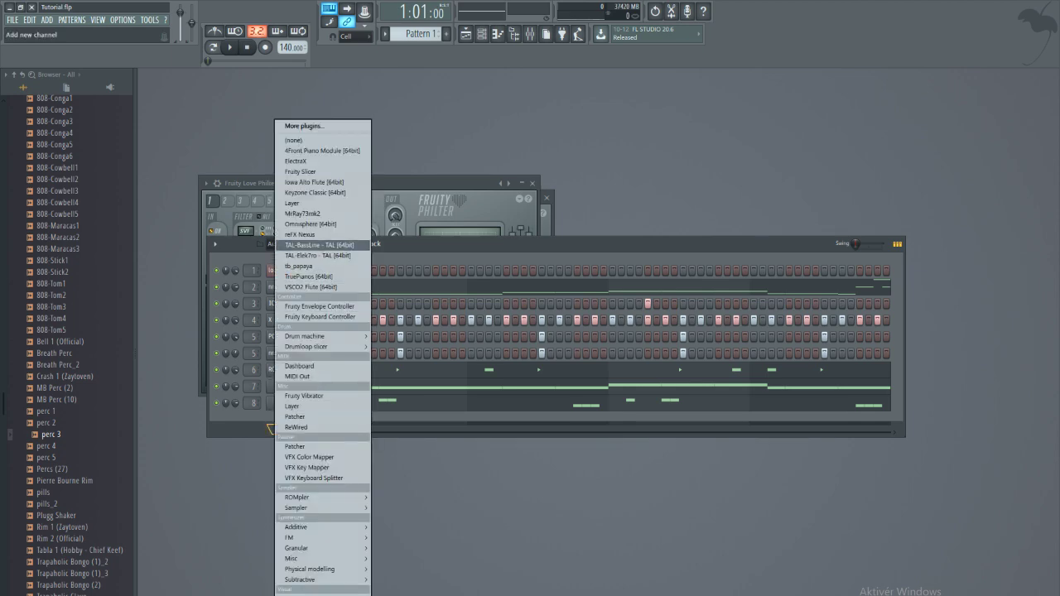
click(323, 244)
click(288, 419)
Step: Copy all notes of the all girls are the same 808 channel and paste them into the TAL-BassLine piano roll
click(734, 288)
key(ctrl+a)
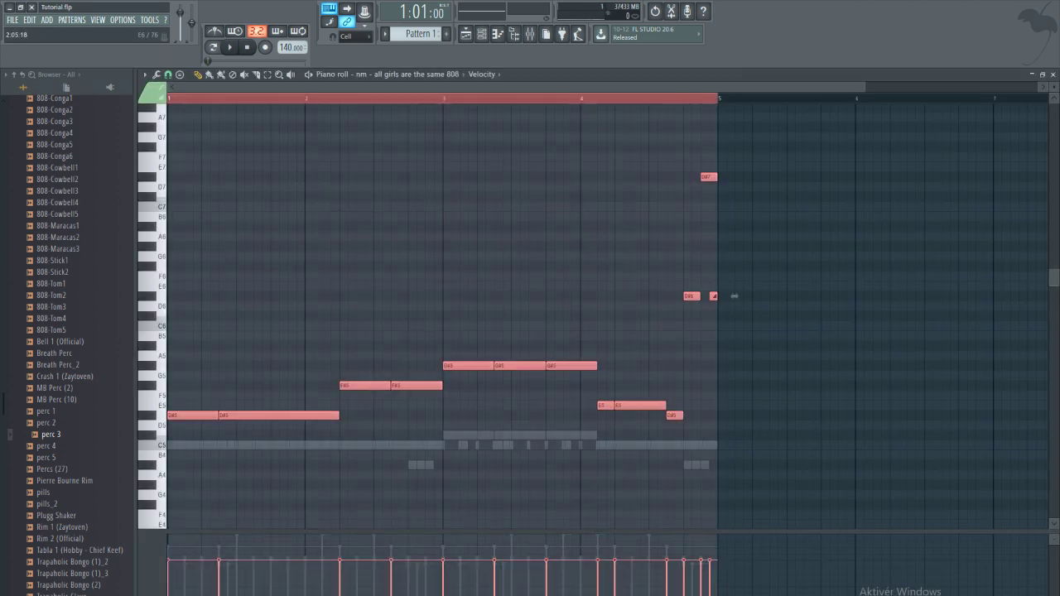
key(Escape)
right_click(309, 415)
click(332, 419)
key(ctrl+v)
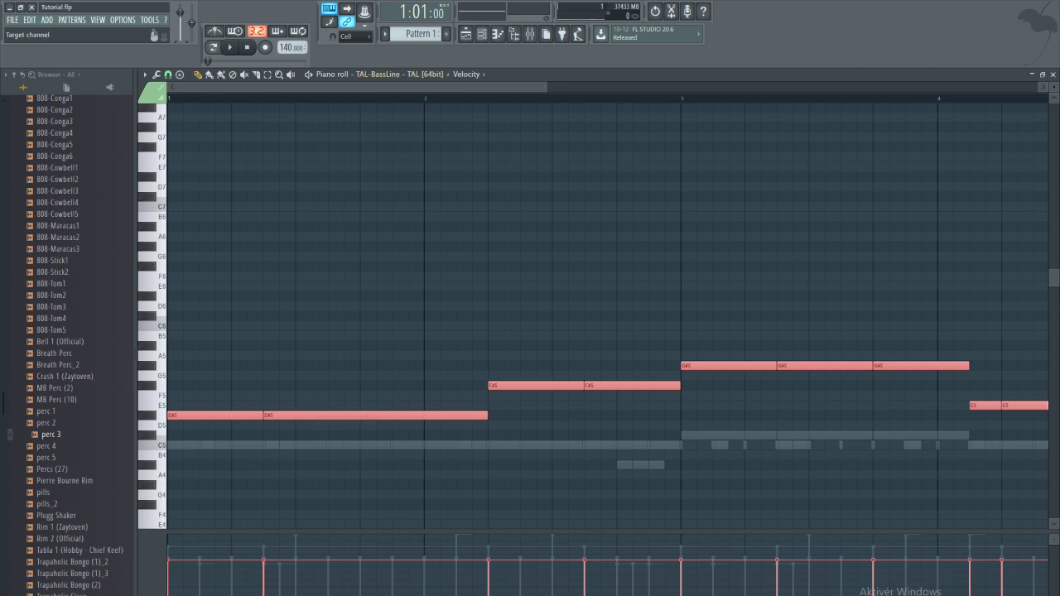
Step: Delete the repeated D#5, F#5, G#5 and E5 notes of TAL-BassLine, and lengthen the last D#5 note to the end of bar 4
scroll(786, 296, down, 2)
right_click(289, 415)
right_click(439, 385)
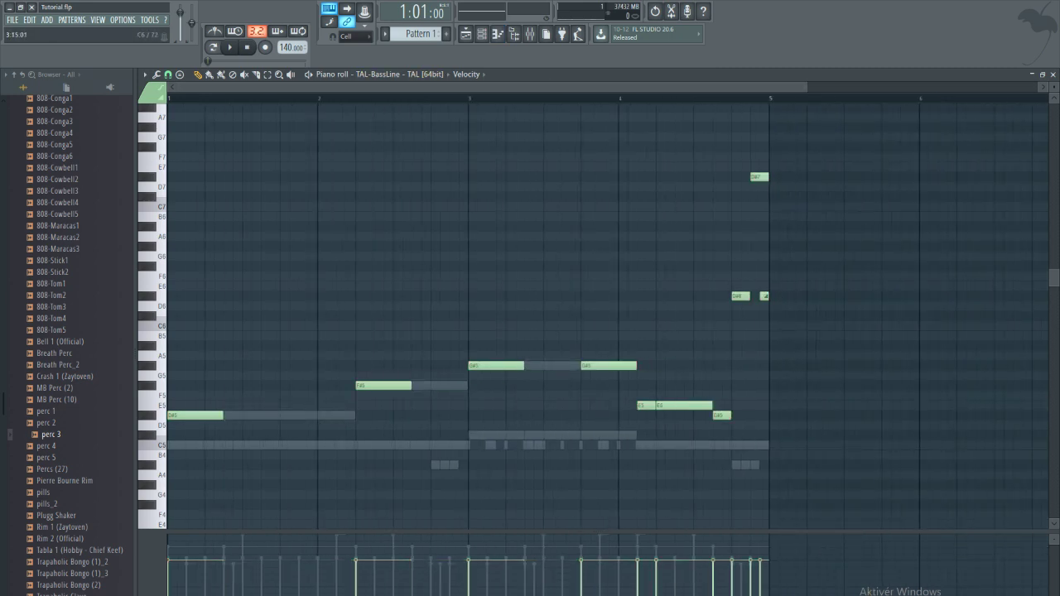
right_click(718, 415)
click(716, 415)
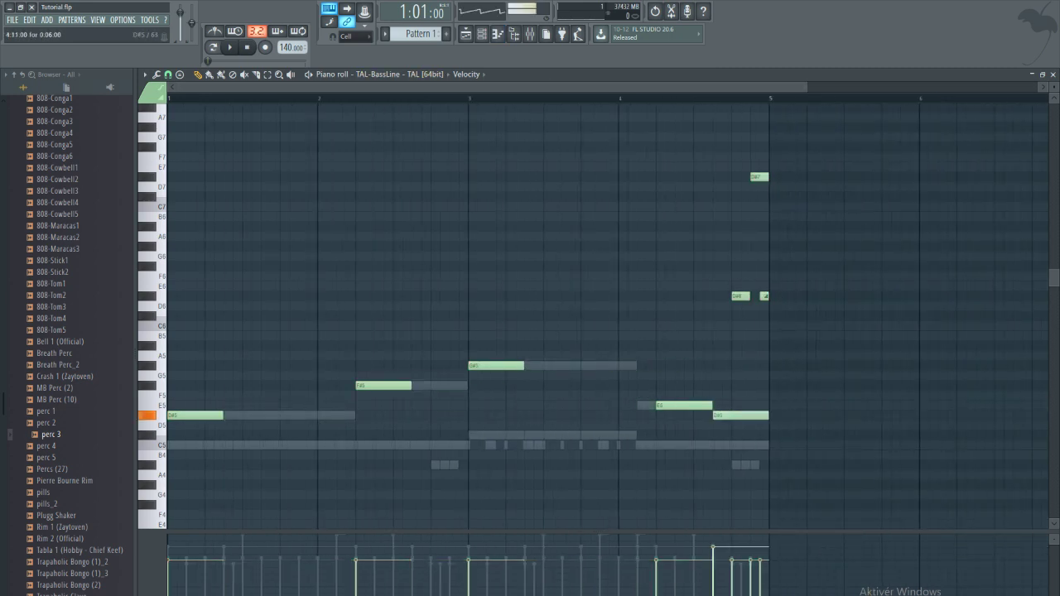